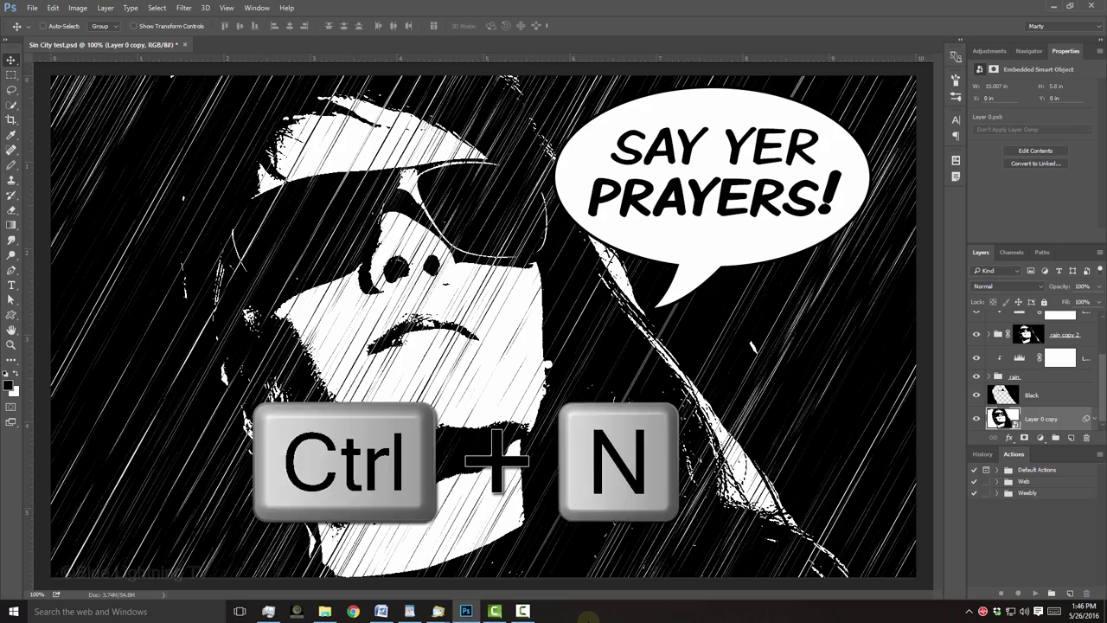
Step: Create a new white document of 1550 × 870 pixels at 150 ppi
key("ctrl+n")
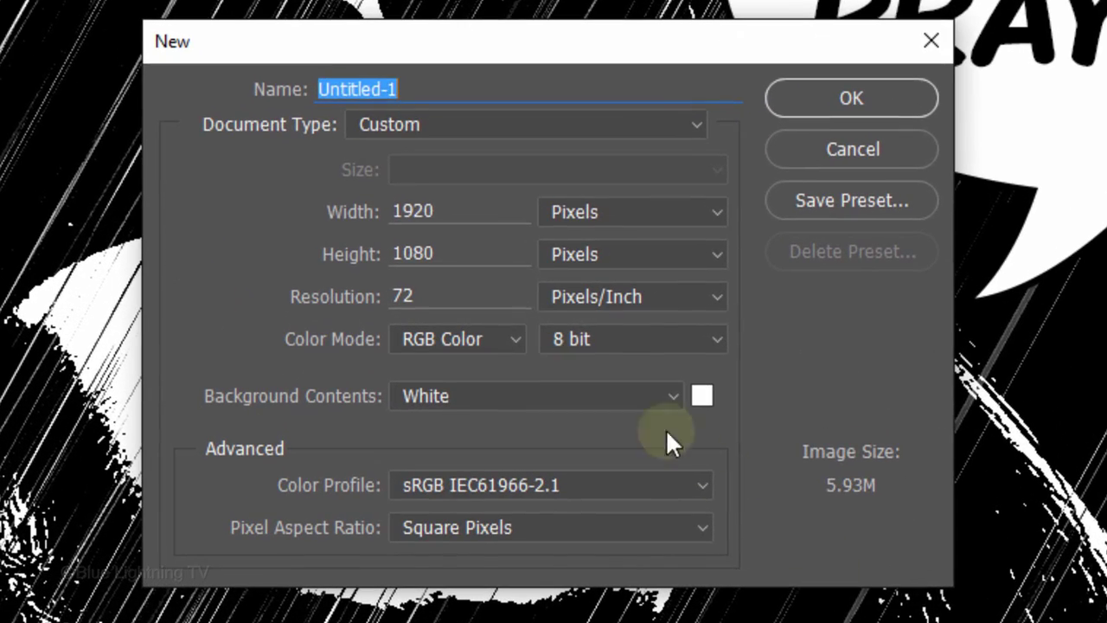
left_click(470, 212)
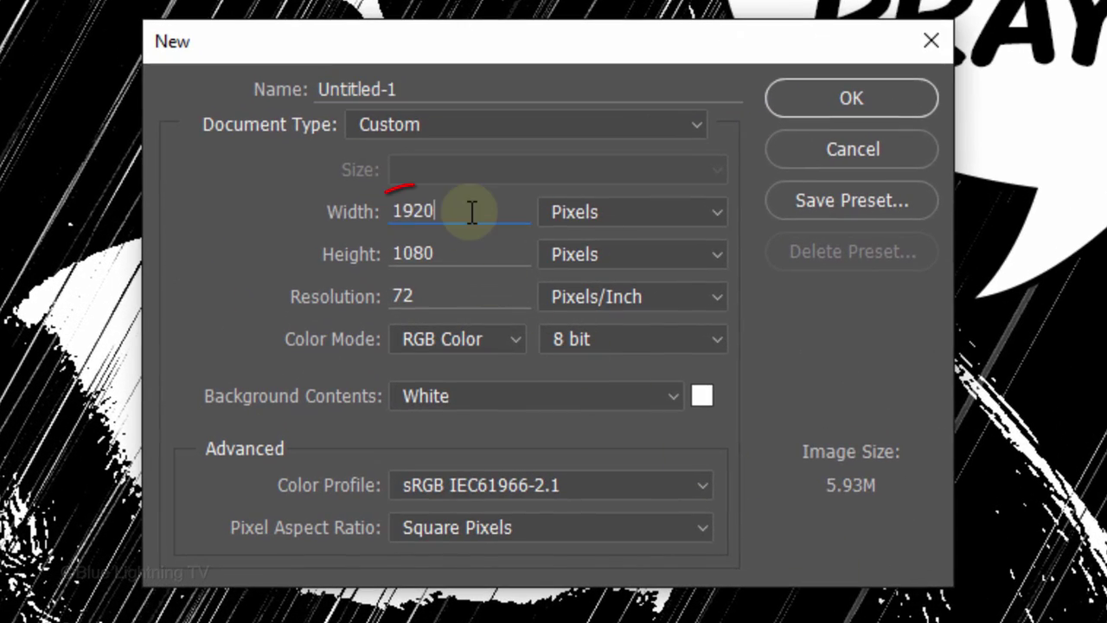
left_click_drag(469, 212, 380, 211)
type("1550")
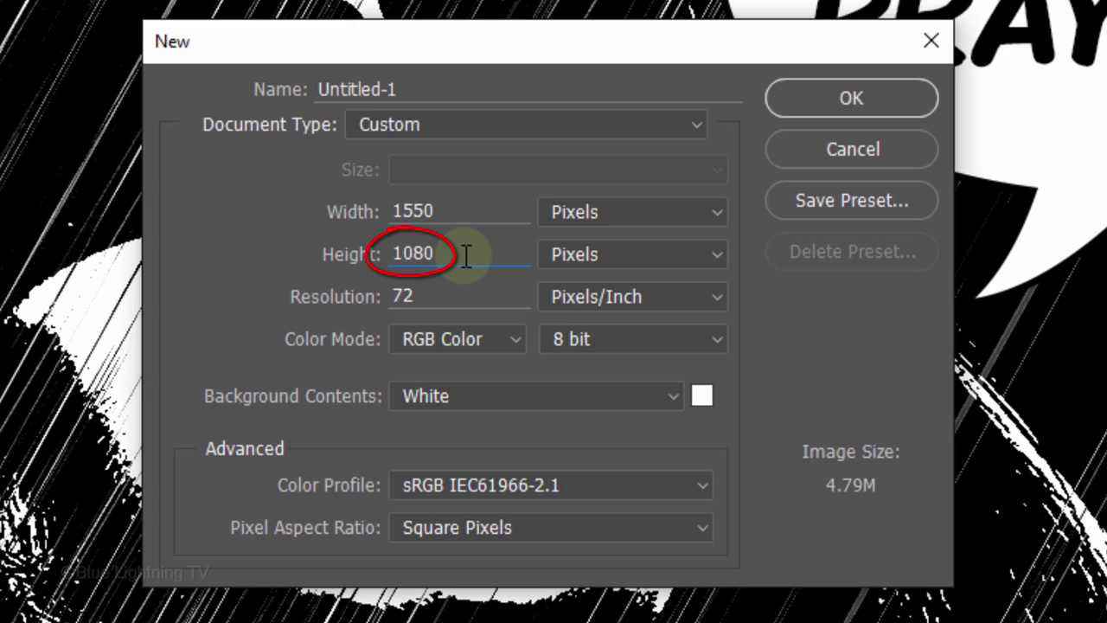
left_click_drag(465, 255, 385, 253)
type("870")
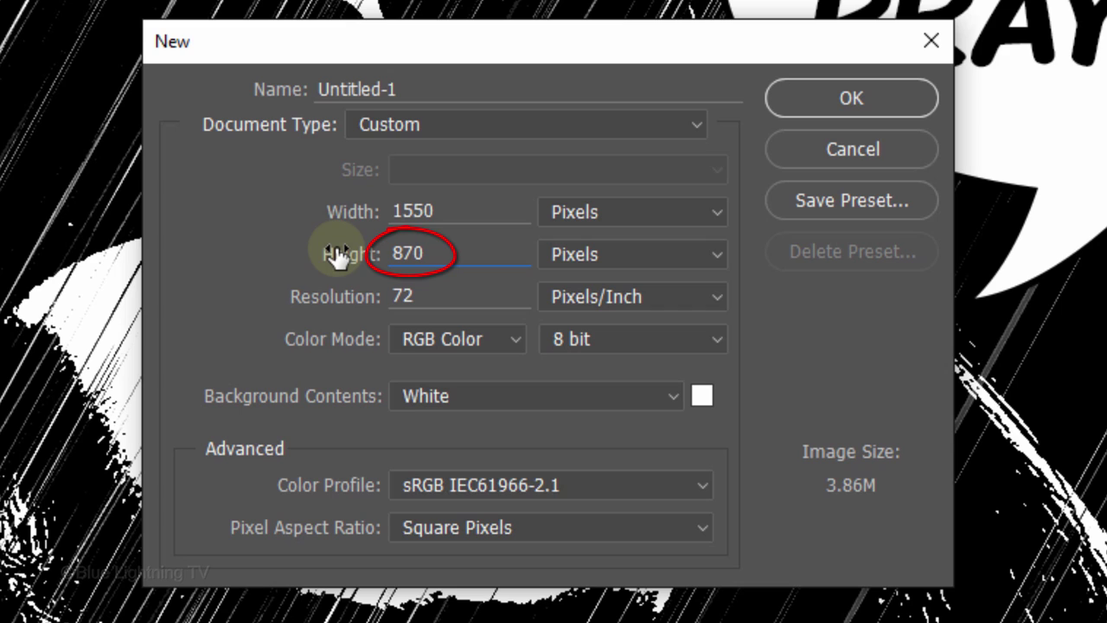
left_click_drag(435, 296, 391, 296)
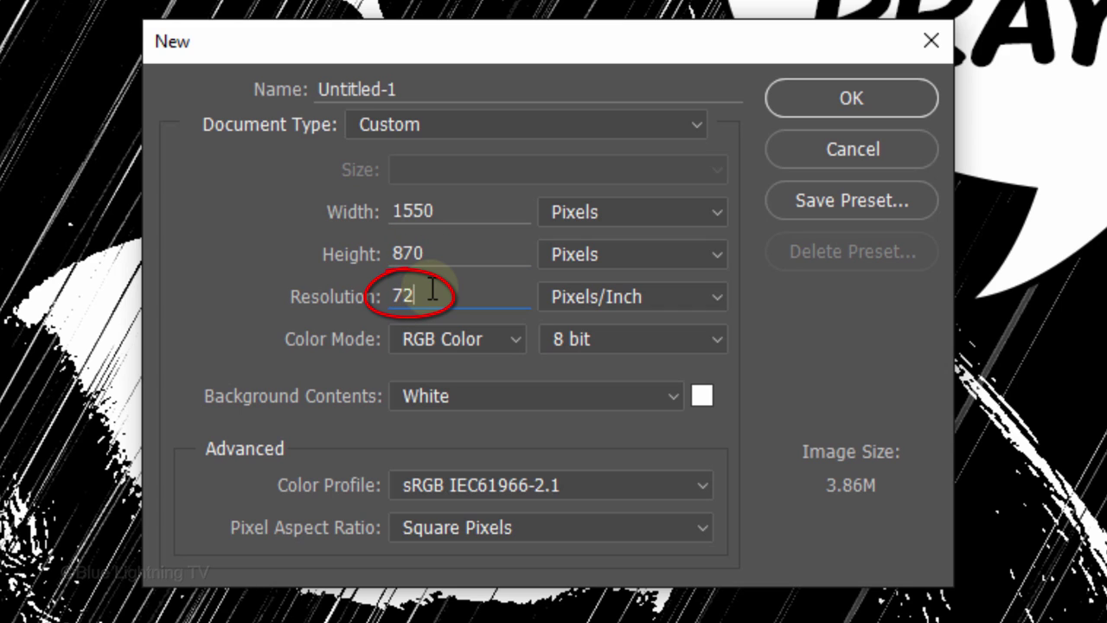
type("150")
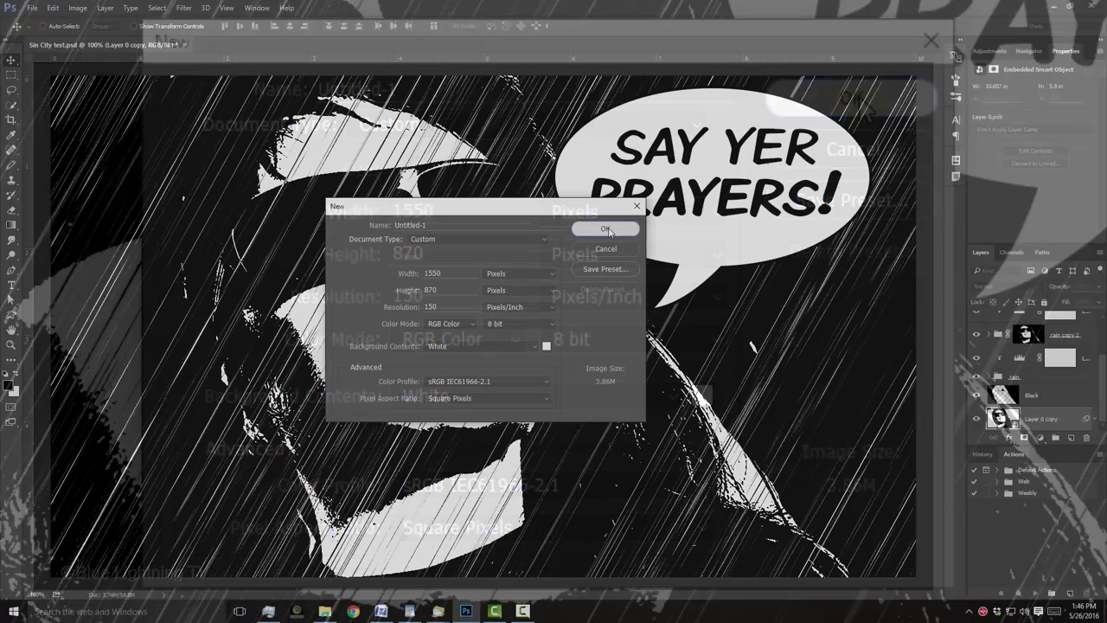
left_click(607, 230)
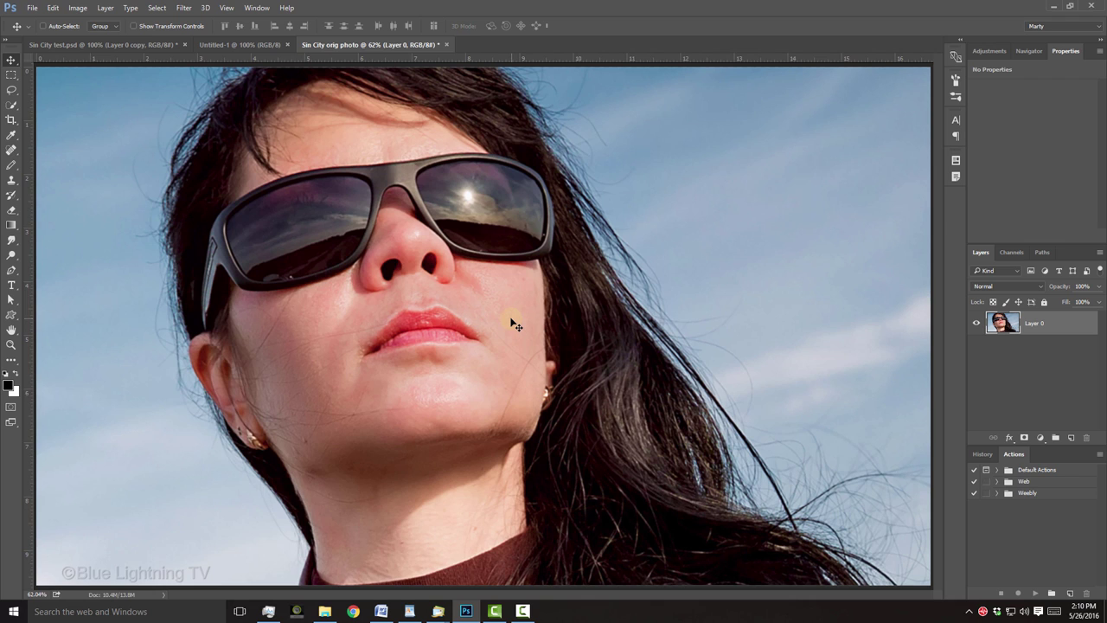
Step: Copy the whole sunglasses photo and paste it into Untitled-1 as a new layer
key("ctrl+a")
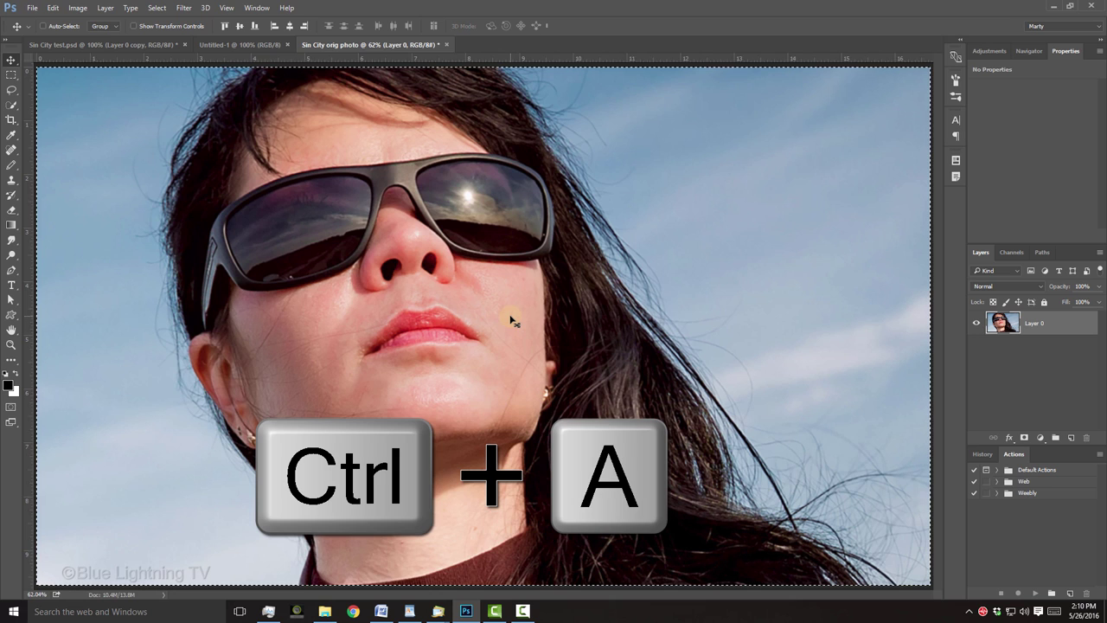
key("ctrl+c")
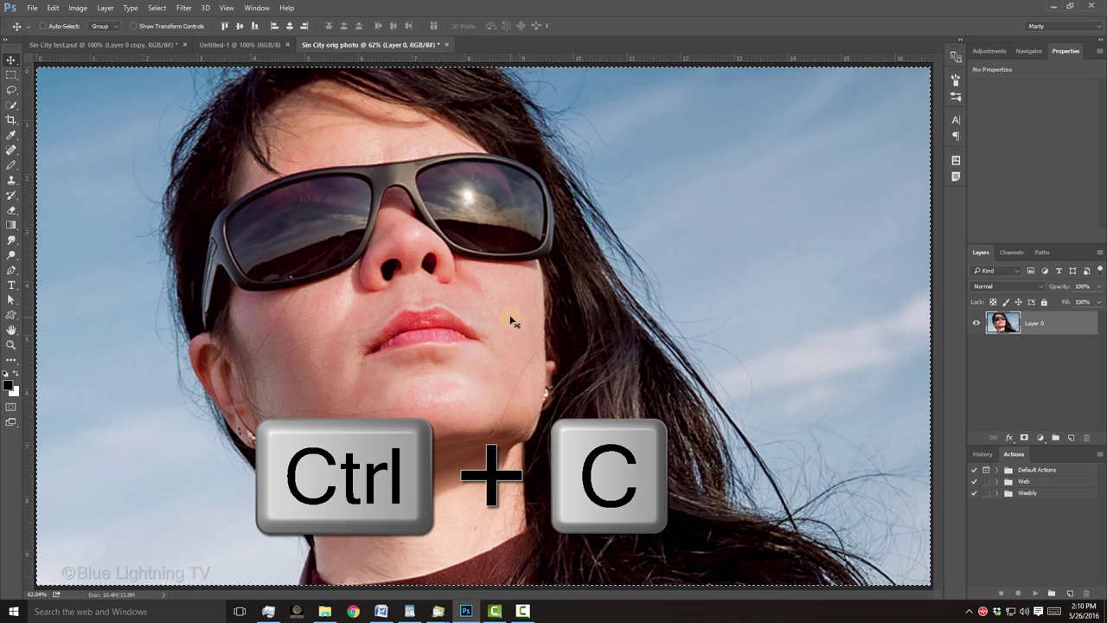
left_click(278, 48)
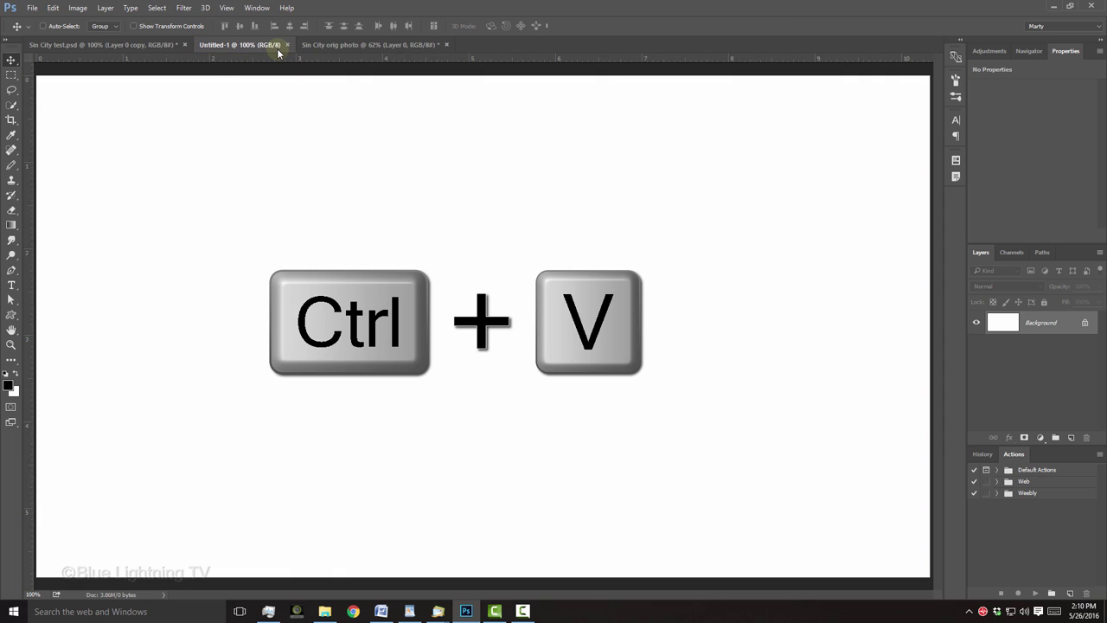
key("ctrl+v")
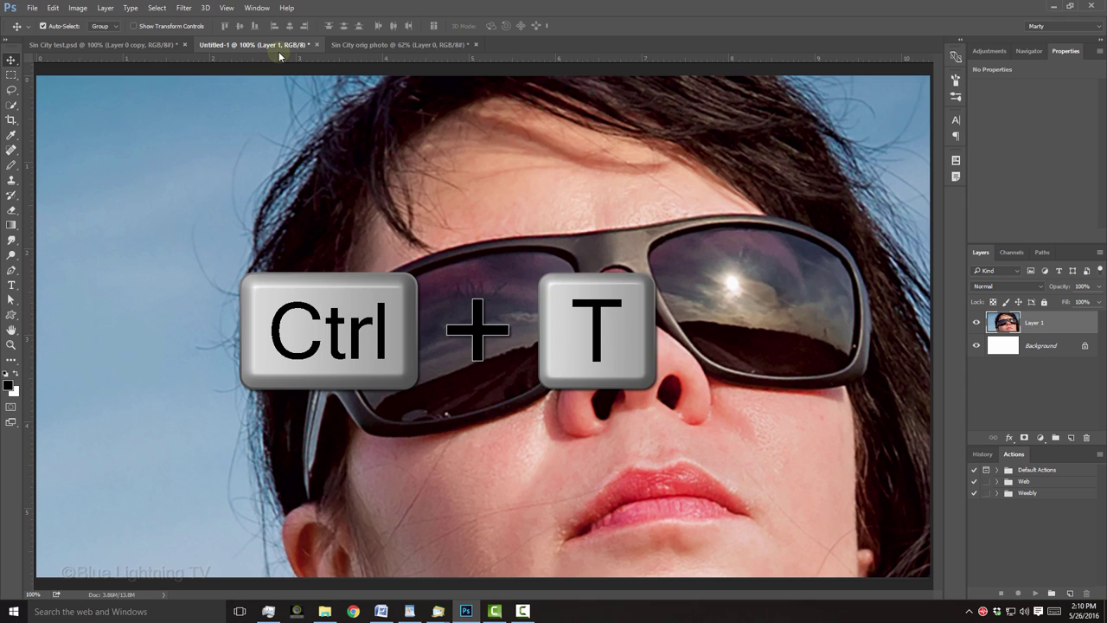
Step: Scale the pasted photo down proportionally to fit the canvas and fit the view
key("ctrl+t")
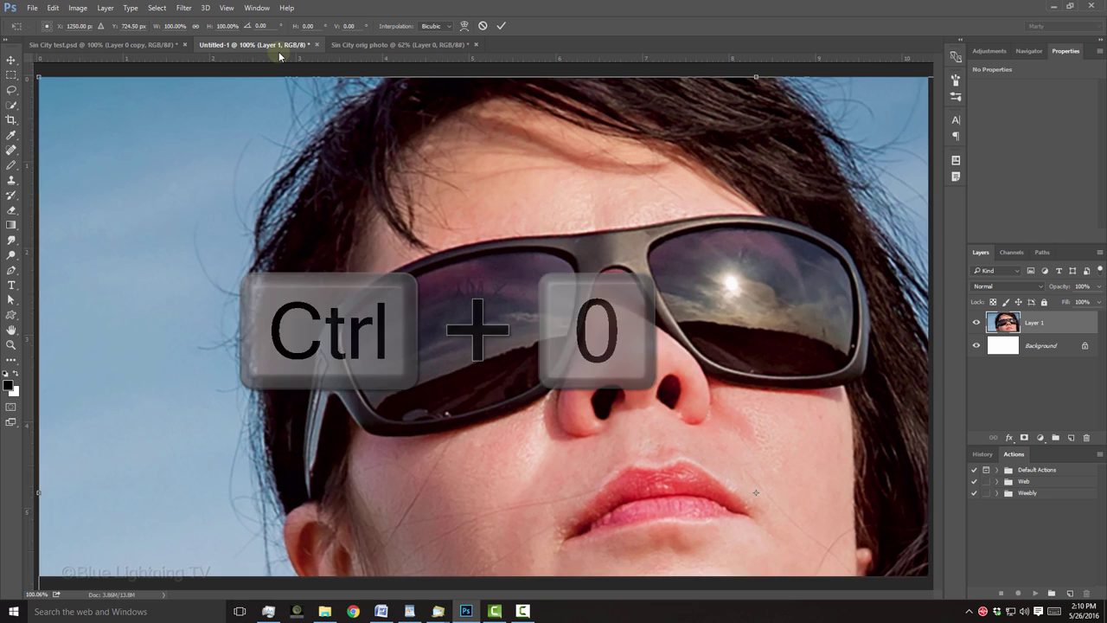
key("ctrl+0")
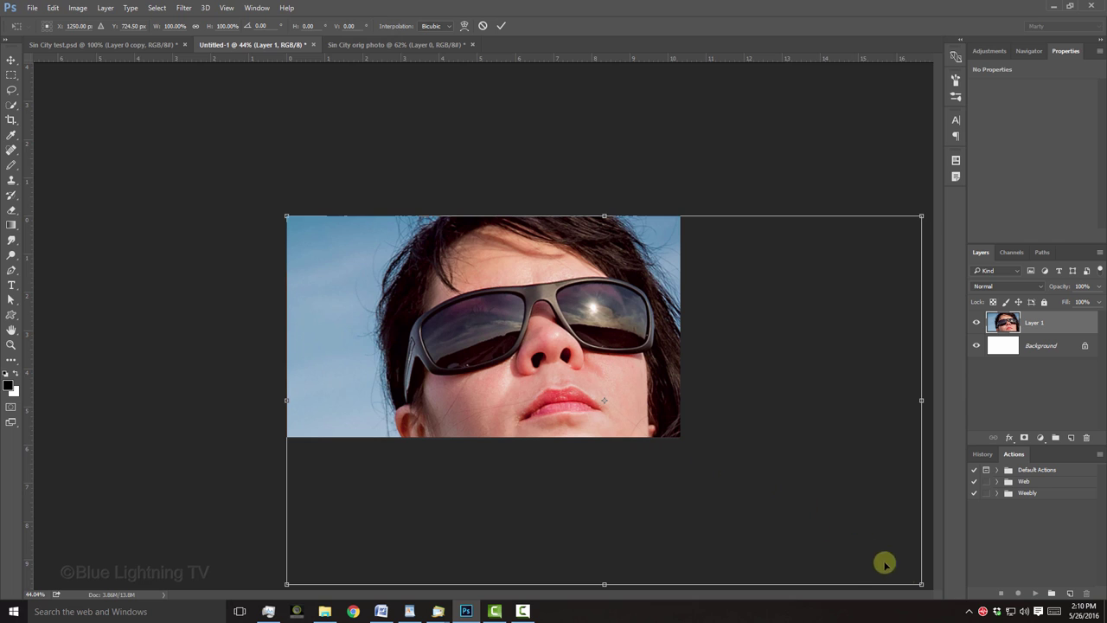
left_click_drag(922, 584, 680, 441)
key("shift")
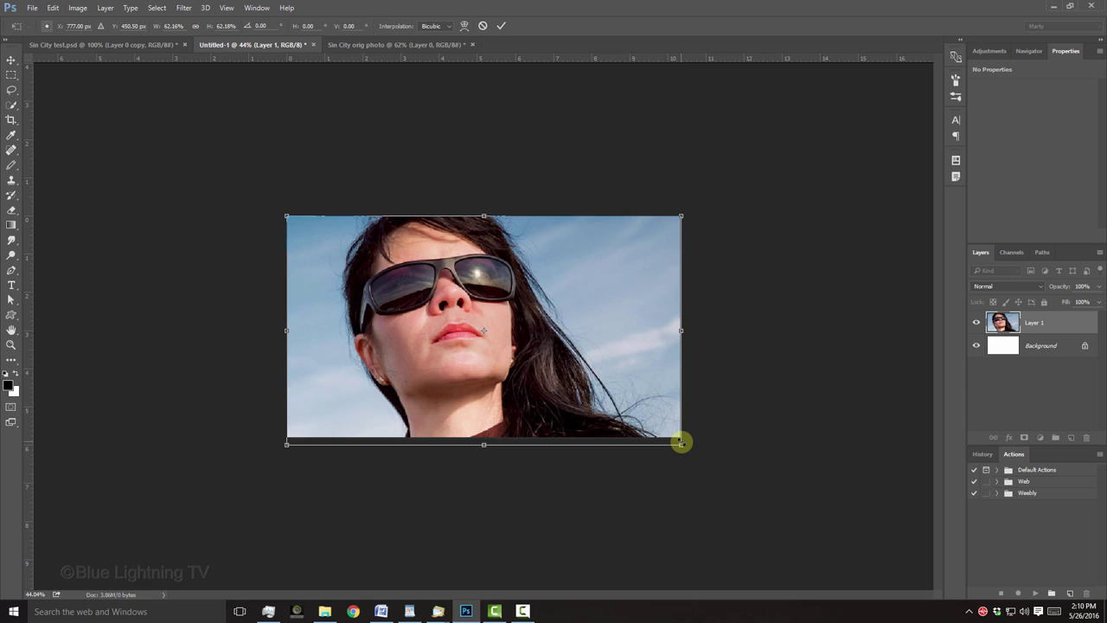
key("Return")
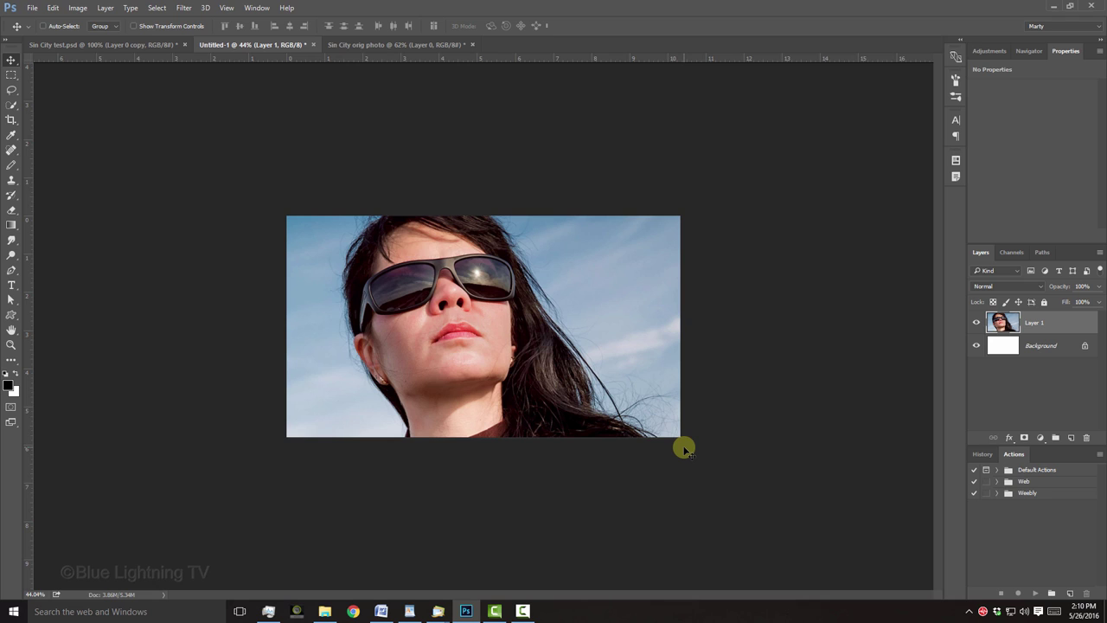
key("ctrl+0")
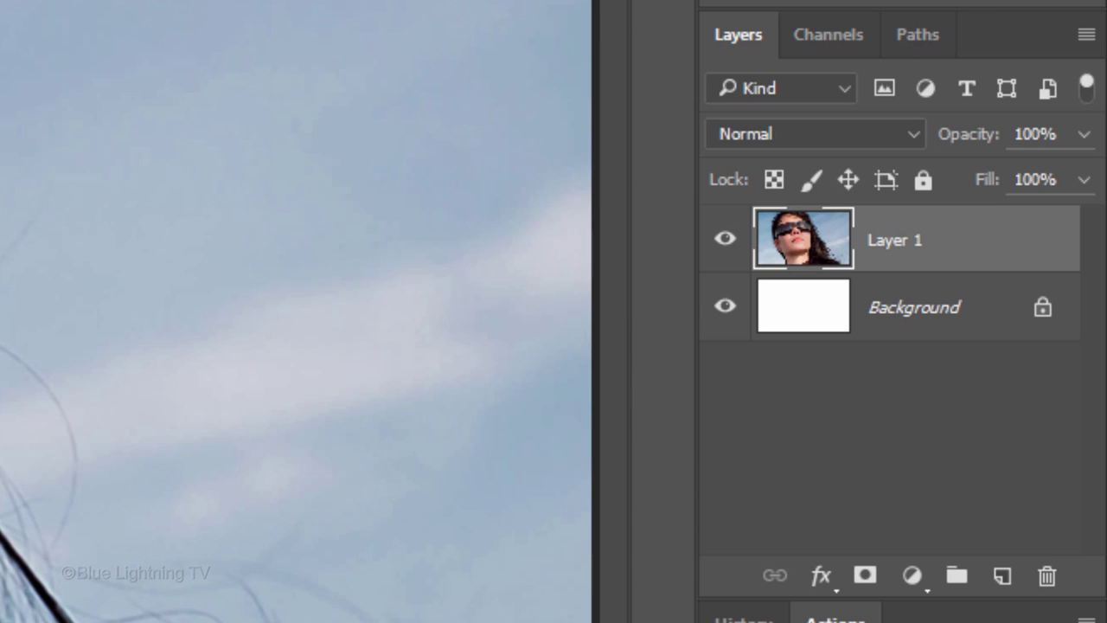
Step: Merge the photo with the background and convert the layer to a smart object
key("ctrl+e")
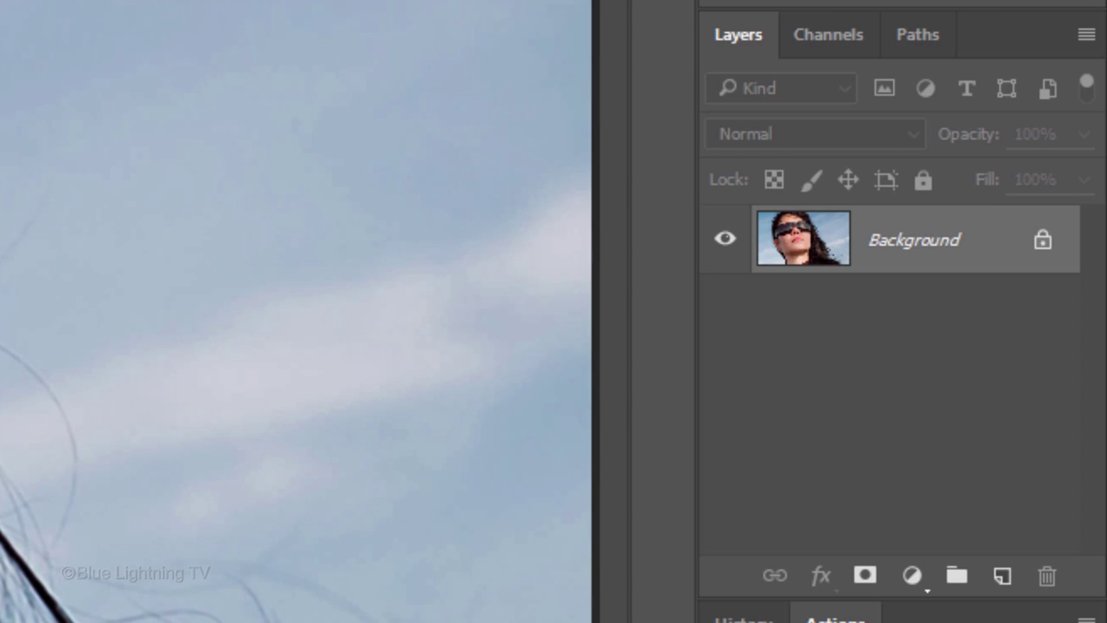
left_click(1085, 38)
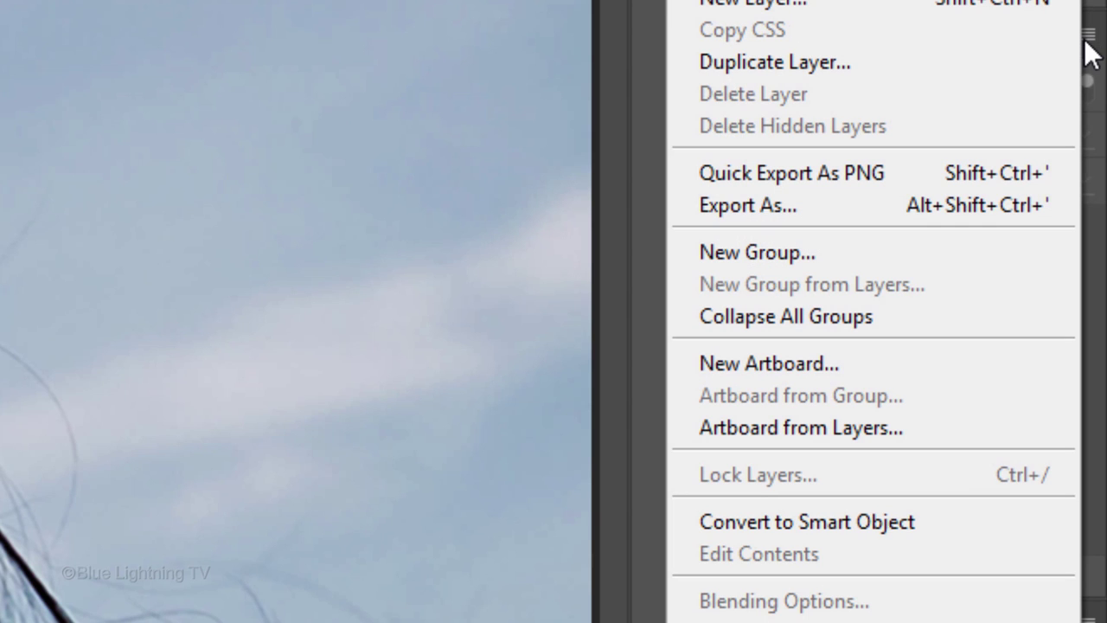
left_click(937, 519)
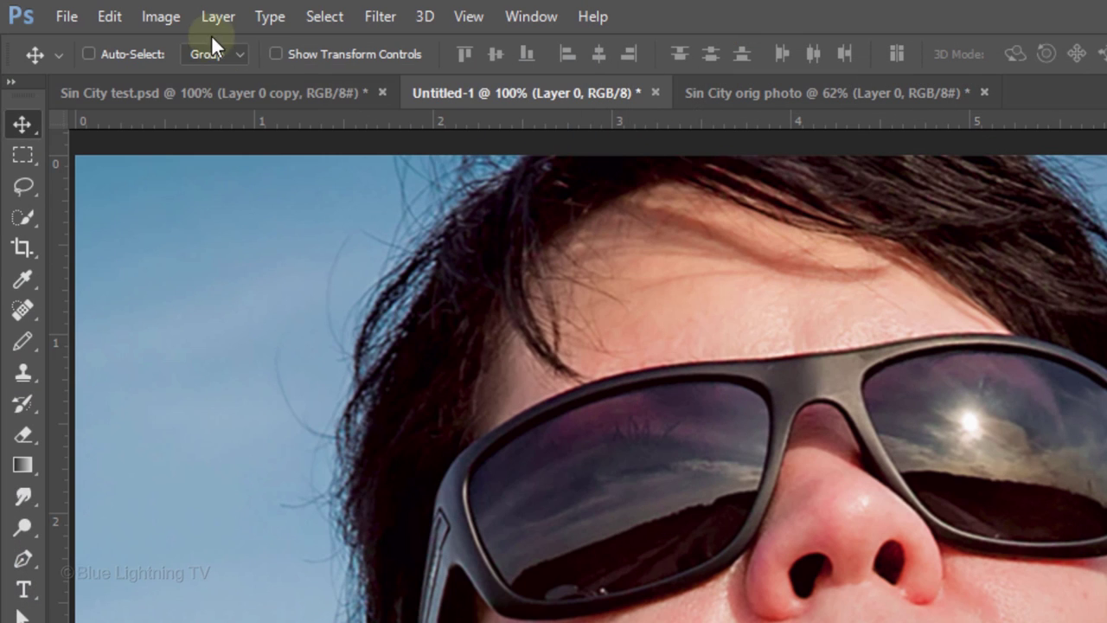
Step: Apply a Threshold adjustment at level 128 to the portrait
left_click(164, 17)
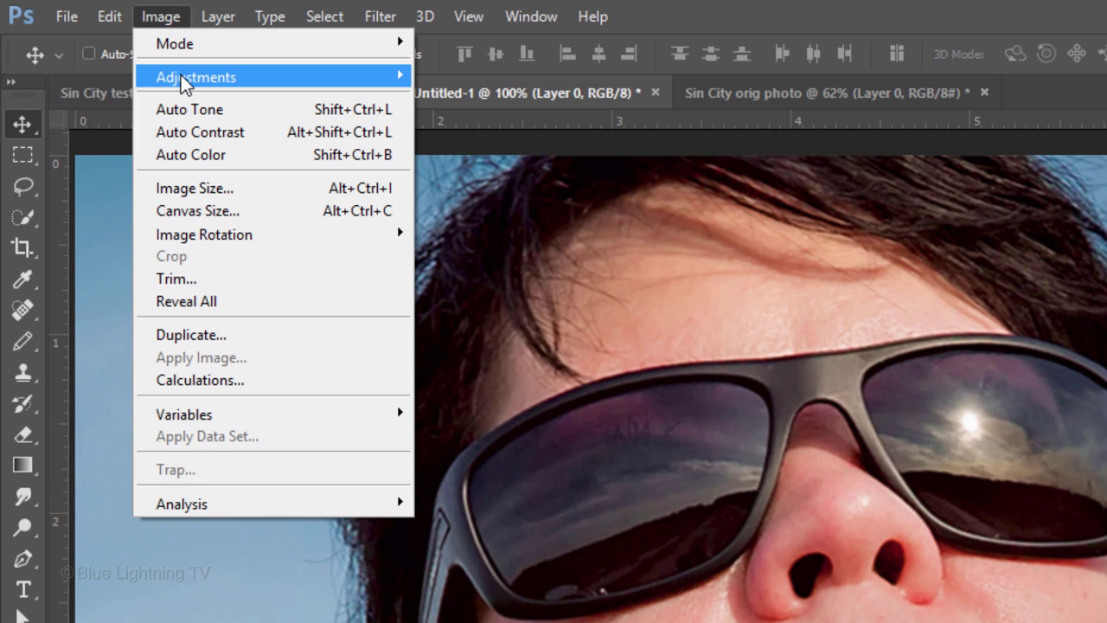
mouse_move(186, 79)
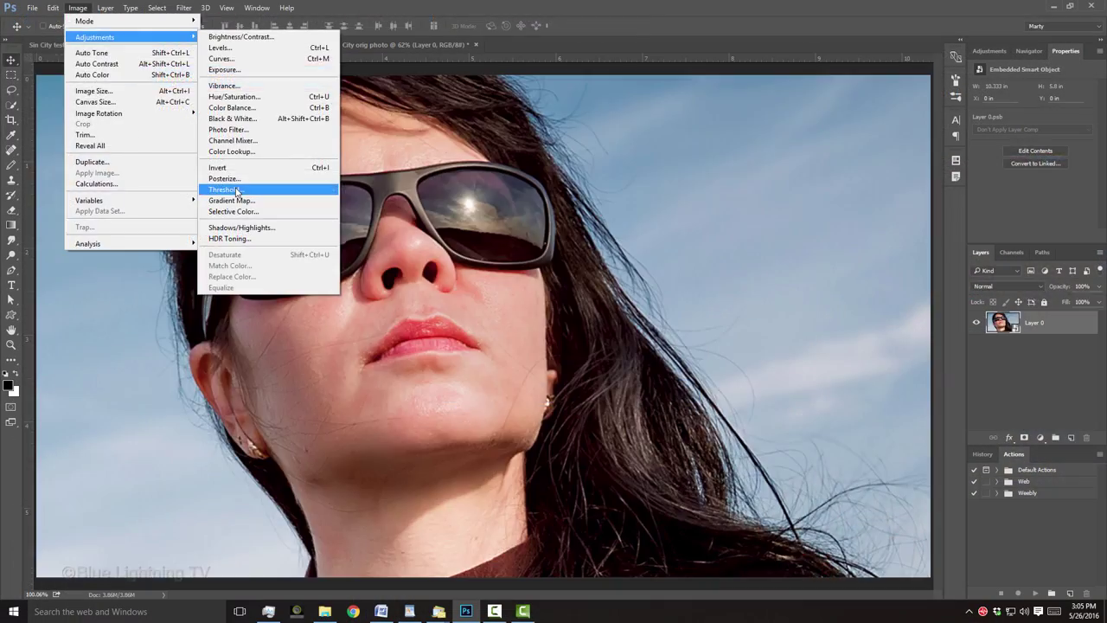
left_click(488, 396)
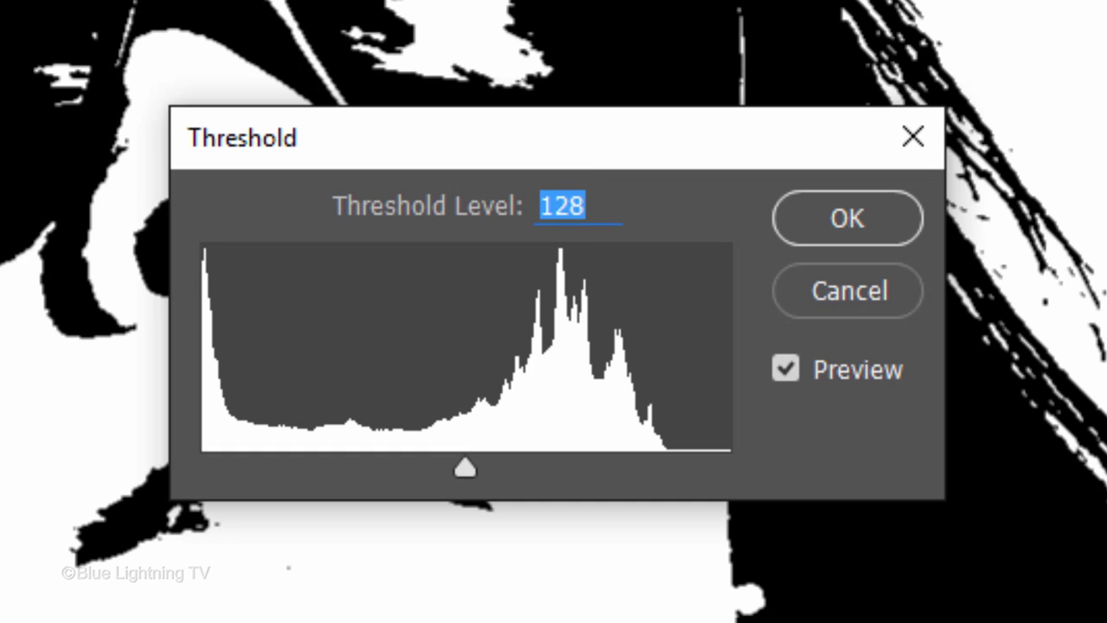
left_click(843, 221)
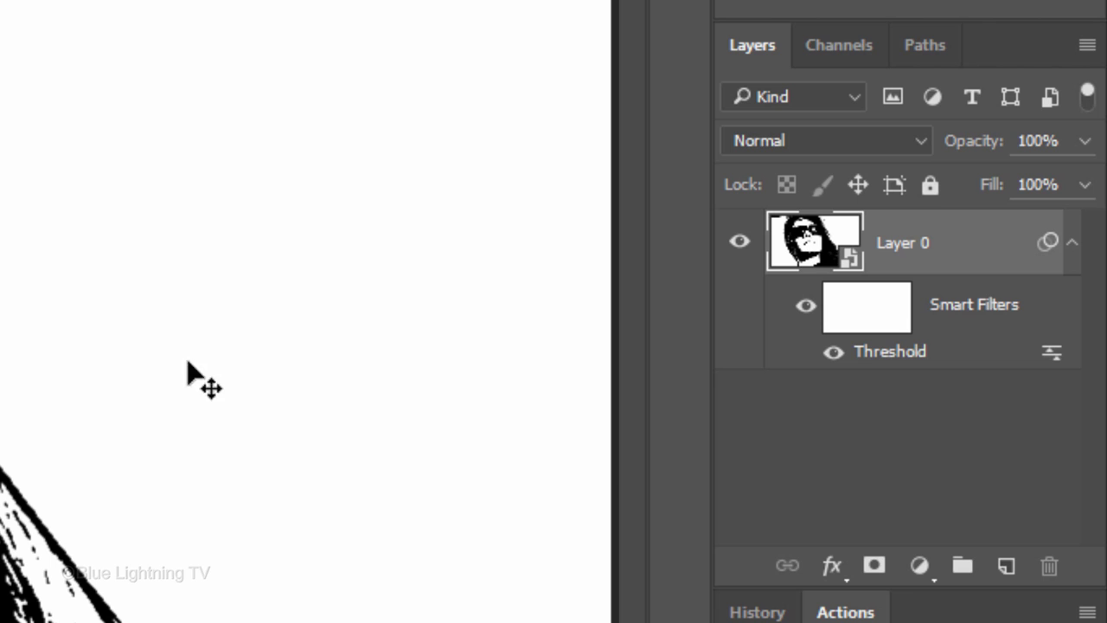
Step: Add a new empty layer and switch to an enlarged hard-edged Pencil
left_click(1000, 566)
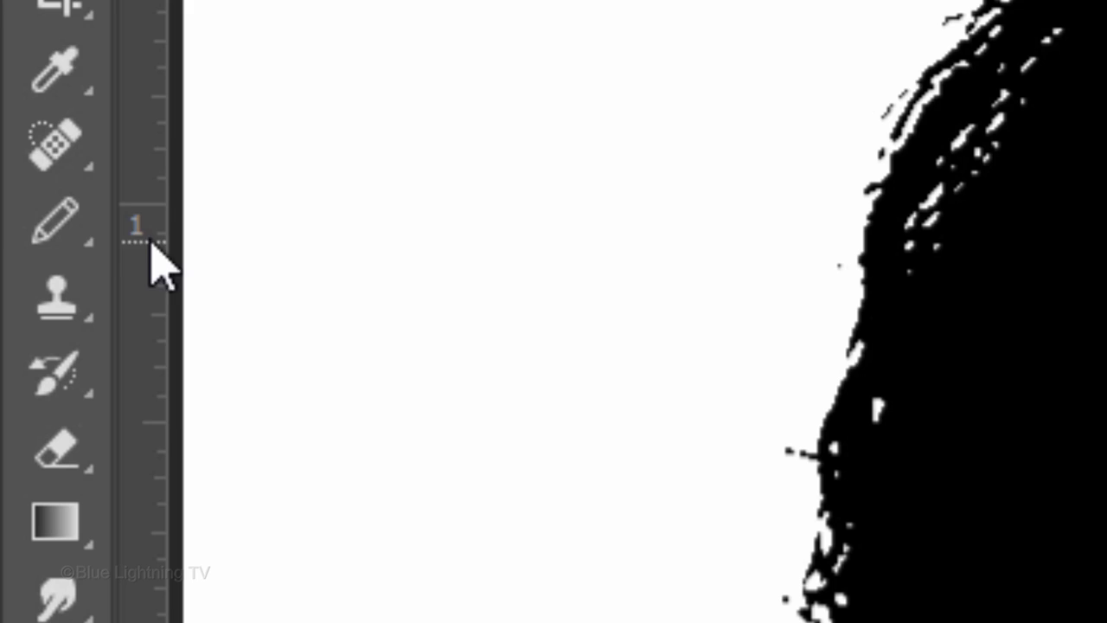
right_click(61, 223)
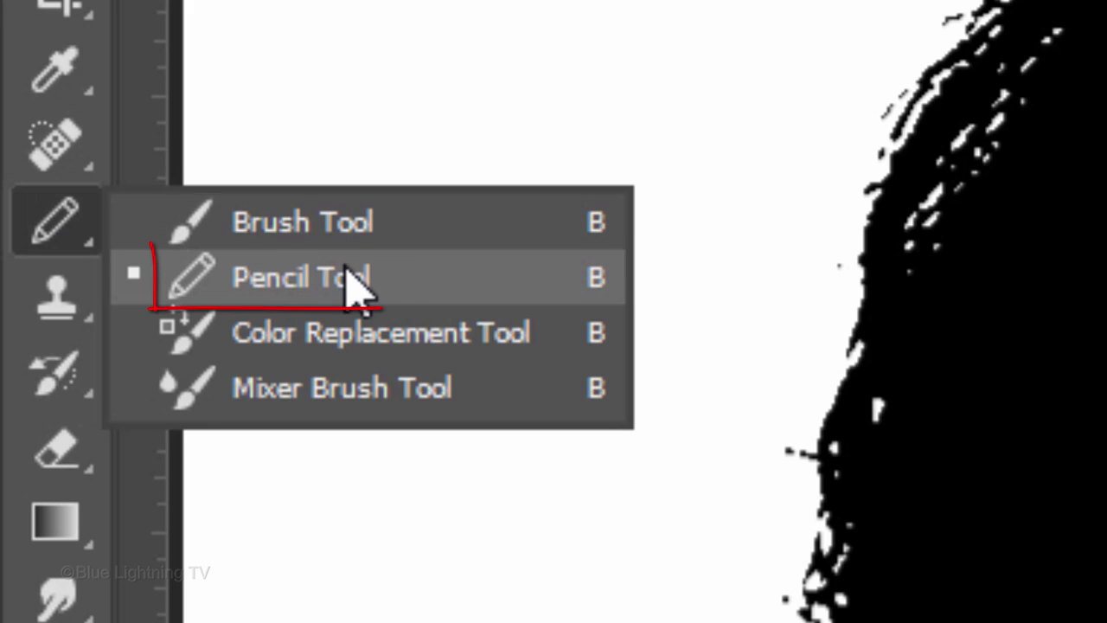
left_click(350, 277)
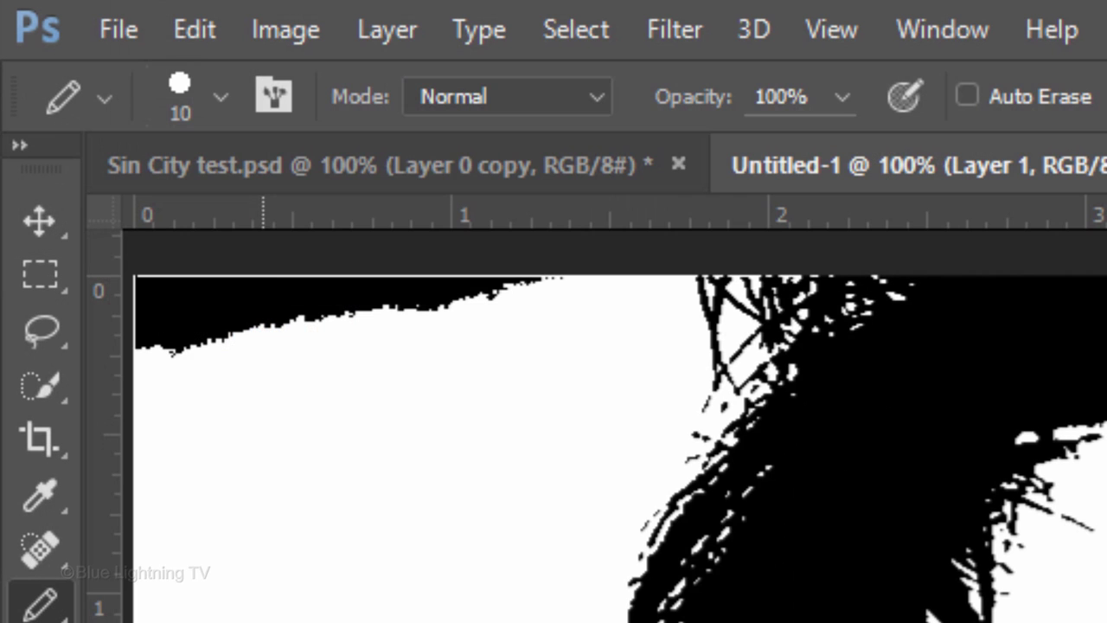
left_click(221, 102)
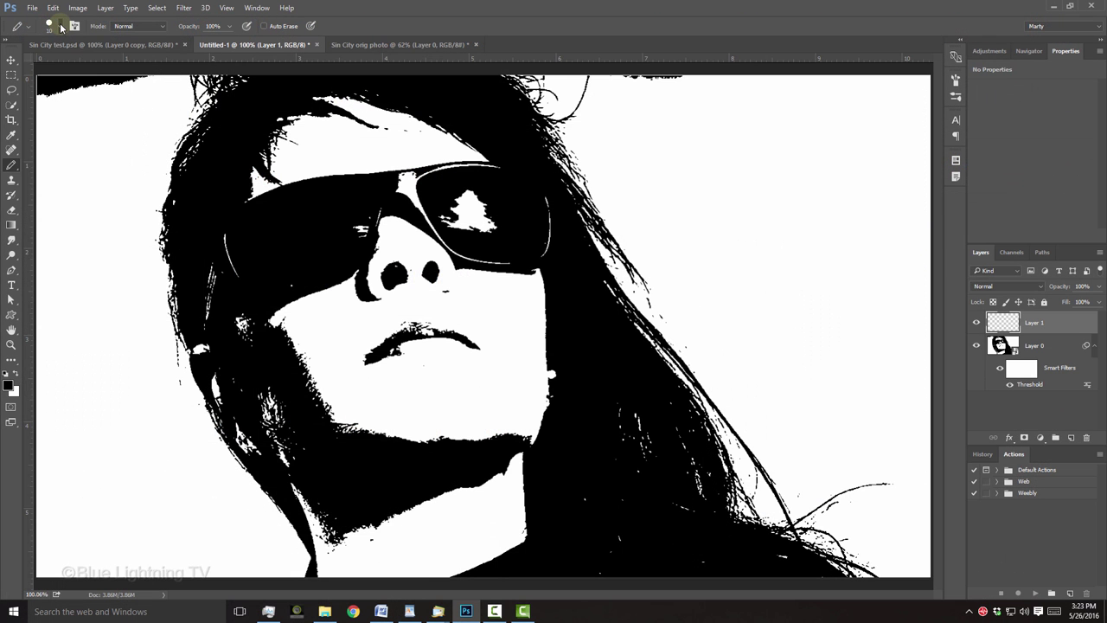
key("bracketright")
key("bracketright")
key("bracketright")
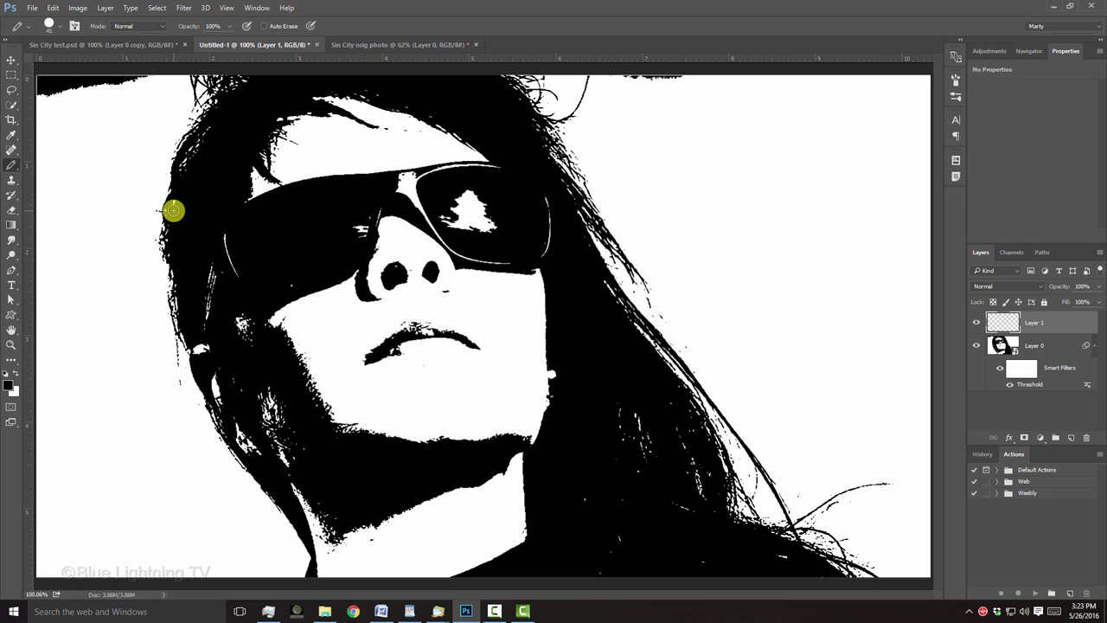
Step: Paint black over the white background, hair edge, ear bump and sunglasses reflection
mouse_move(145, 141)
left_mouse_down()
mouse_move(122, 124)
mouse_move(92, 158)
mouse_move(127, 302)
mouse_move(72, 441)
mouse_move(106, 522)
mouse_move(134, 354)
mouse_move(143, 360)
mouse_move(141, 403)
mouse_move(175, 448)
mouse_move(171, 404)
mouse_move(192, 431)
mouse_move(259, 558)
mouse_move(137, 521)
left_mouse_up()
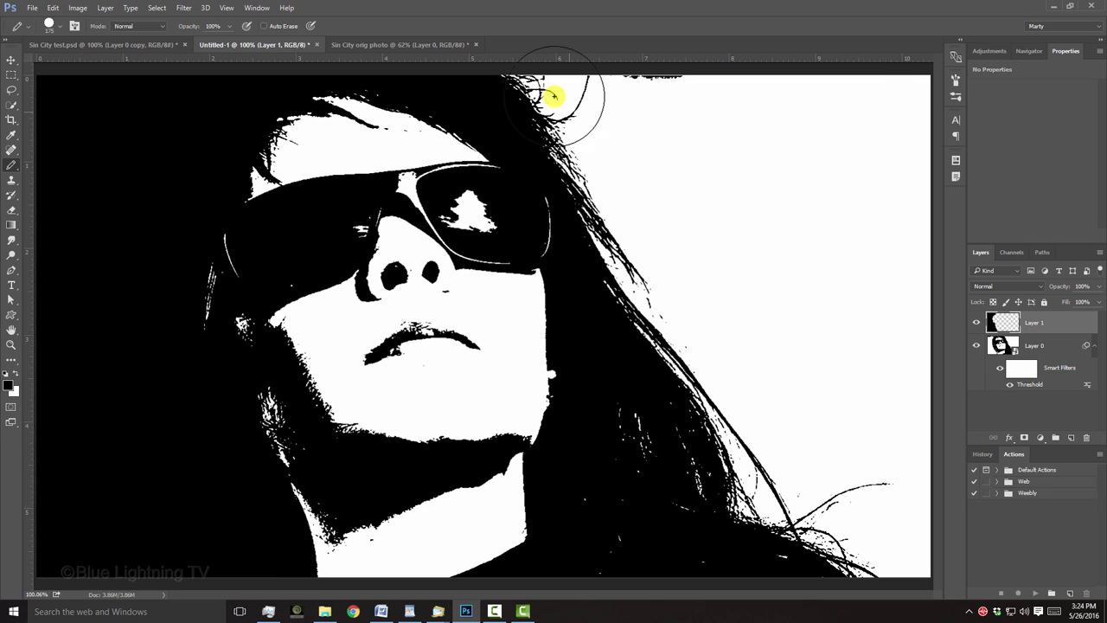
mouse_move(558, 95)
left_mouse_down()
mouse_move(885, 306)
mouse_move(847, 328)
mouse_move(864, 491)
left_mouse_up()
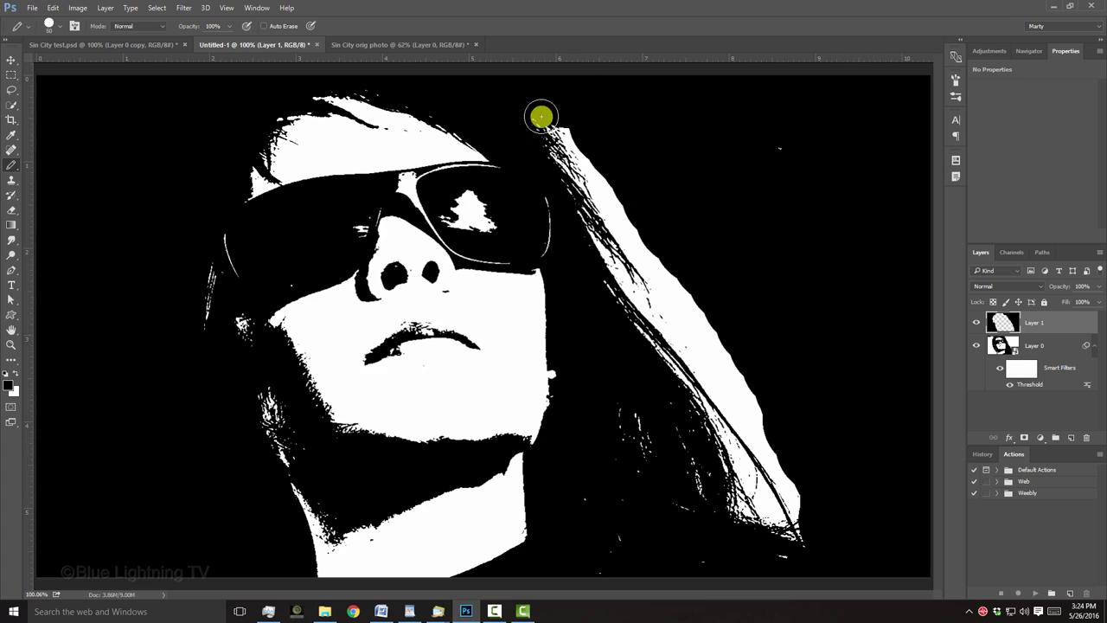
mouse_move(541, 113)
left_mouse_down()
mouse_move(654, 269)
mouse_move(775, 470)
mouse_move(729, 402)
mouse_move(766, 470)
mouse_move(675, 517)
mouse_move(649, 452)
mouse_move(619, 534)
left_mouse_up()
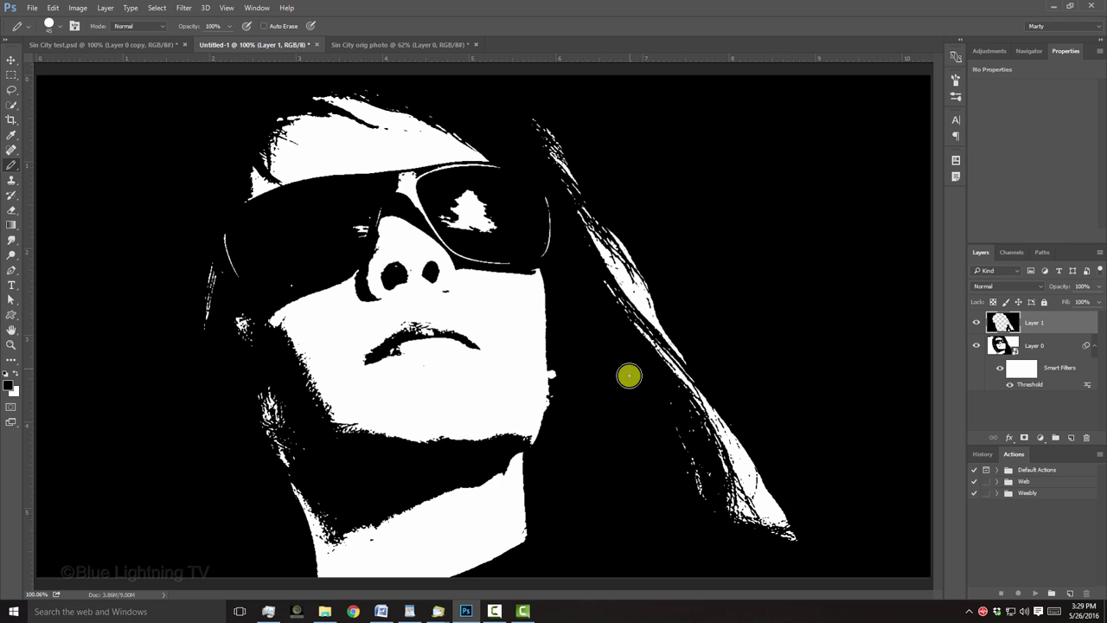
key("bracketleft")
key("bracketleft")
key("bracketleft")
left_click_drag(553, 370, 548, 403)
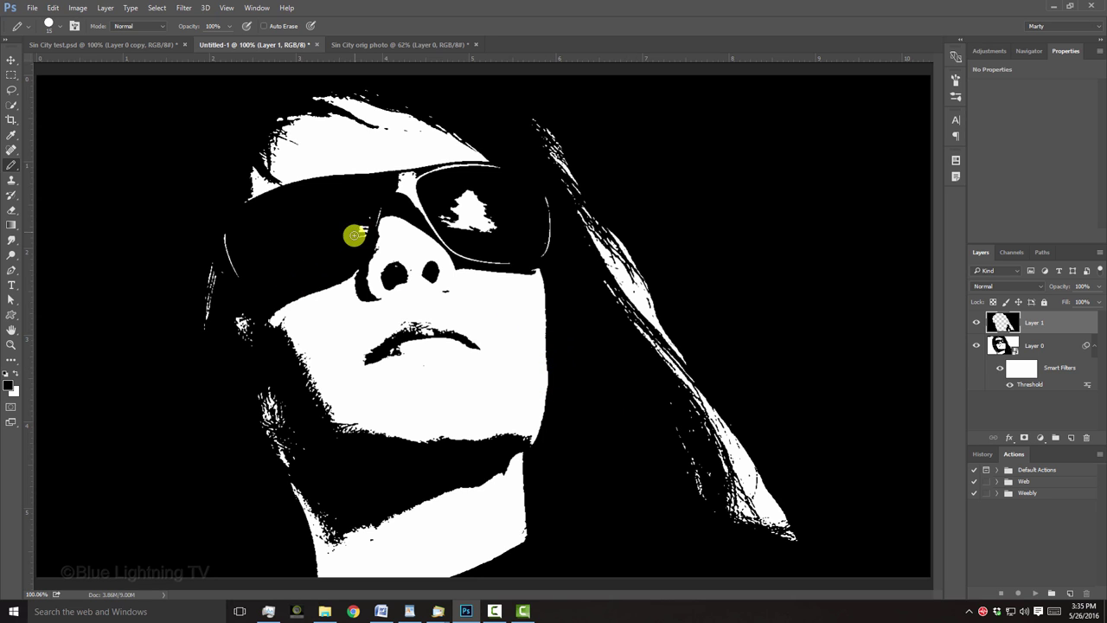
mouse_move(355, 235)
left_mouse_down()
mouse_move(453, 201)
mouse_move(458, 229)
mouse_move(488, 232)
mouse_move(480, 188)
left_mouse_up()
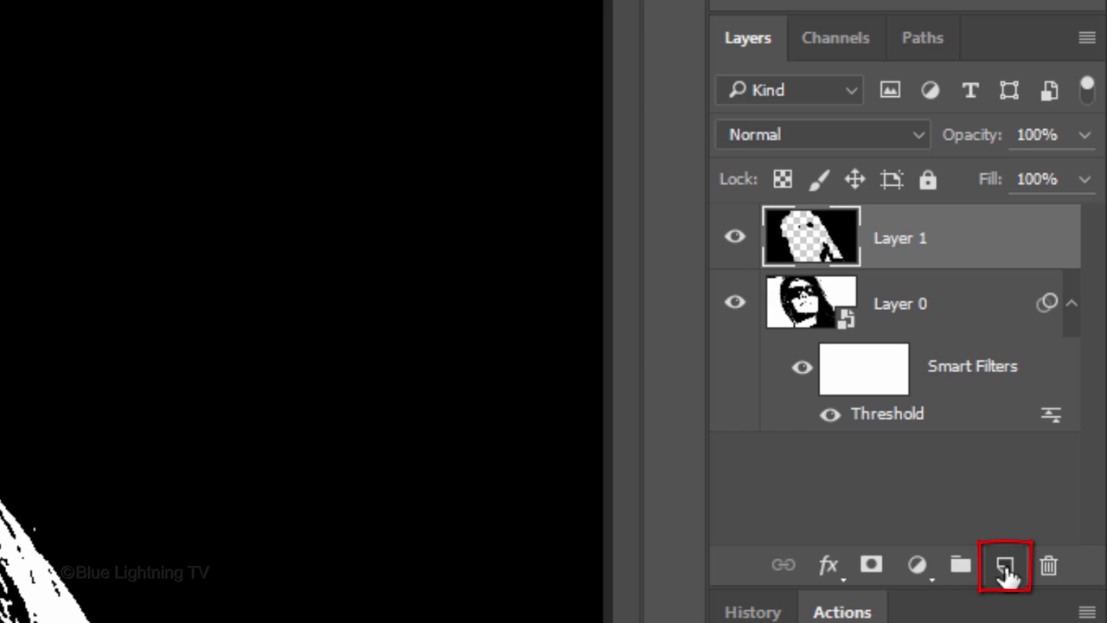
Step: Add a new layer and fill it with 50% Gray
left_click(1005, 568)
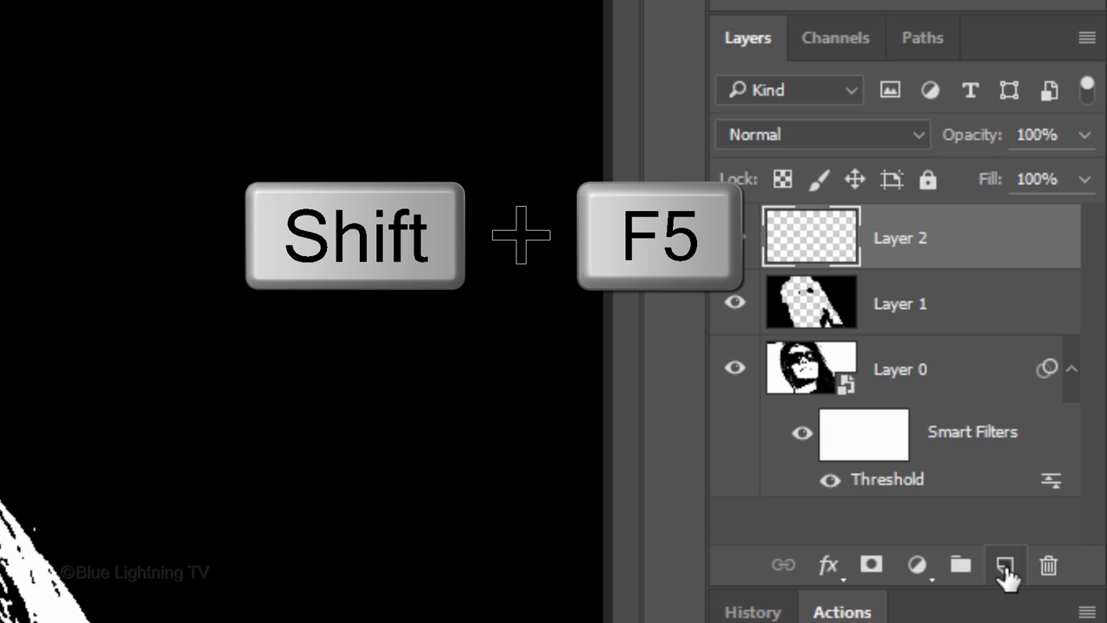
key("shift+F5")
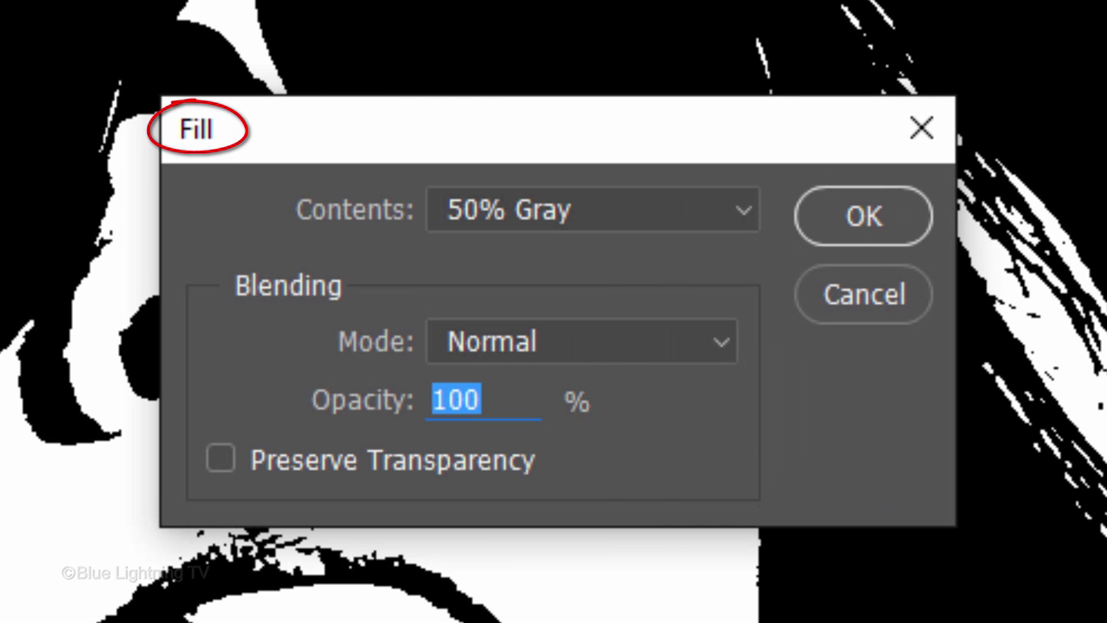
left_click(742, 213)
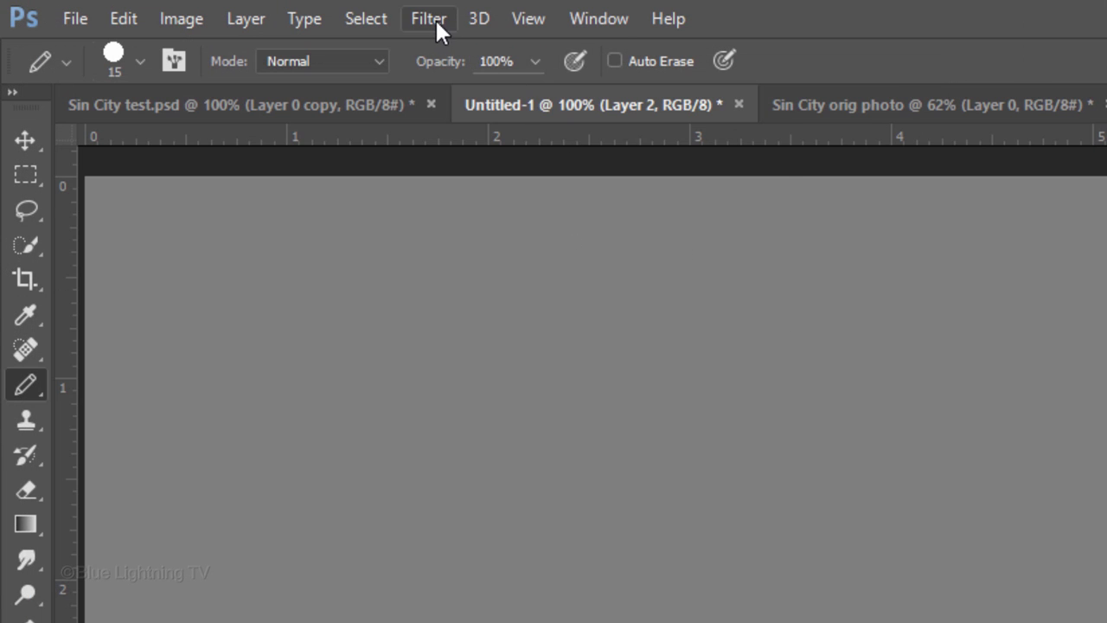
Step: Apply Add Noise at 400%, Gaussian, monochromatic to the gray layer
left_click(432, 18)
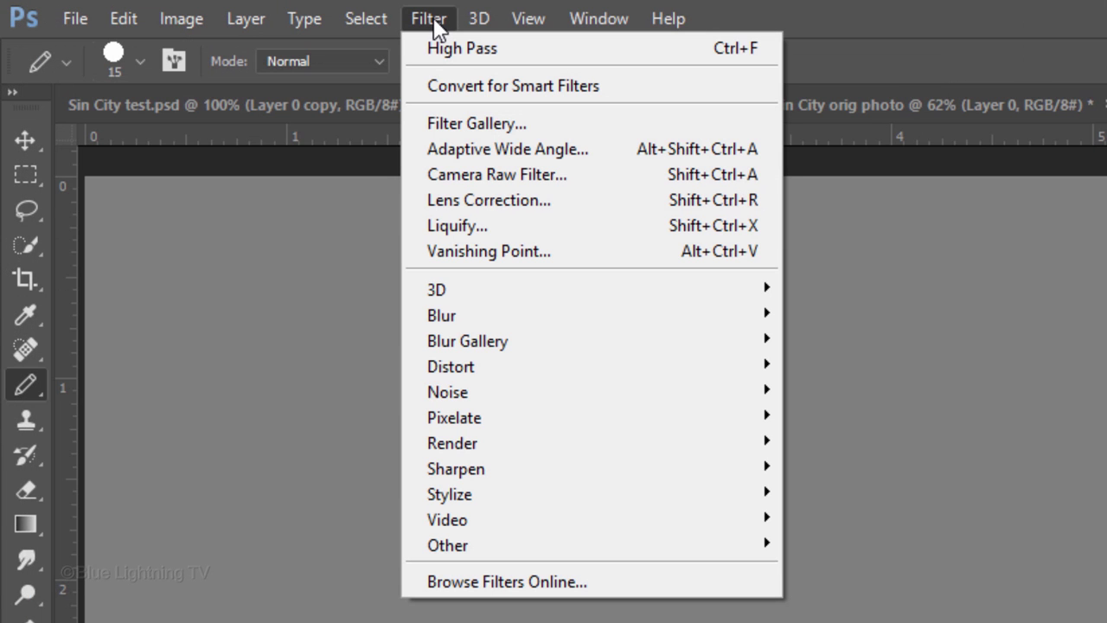
mouse_move(421, 380)
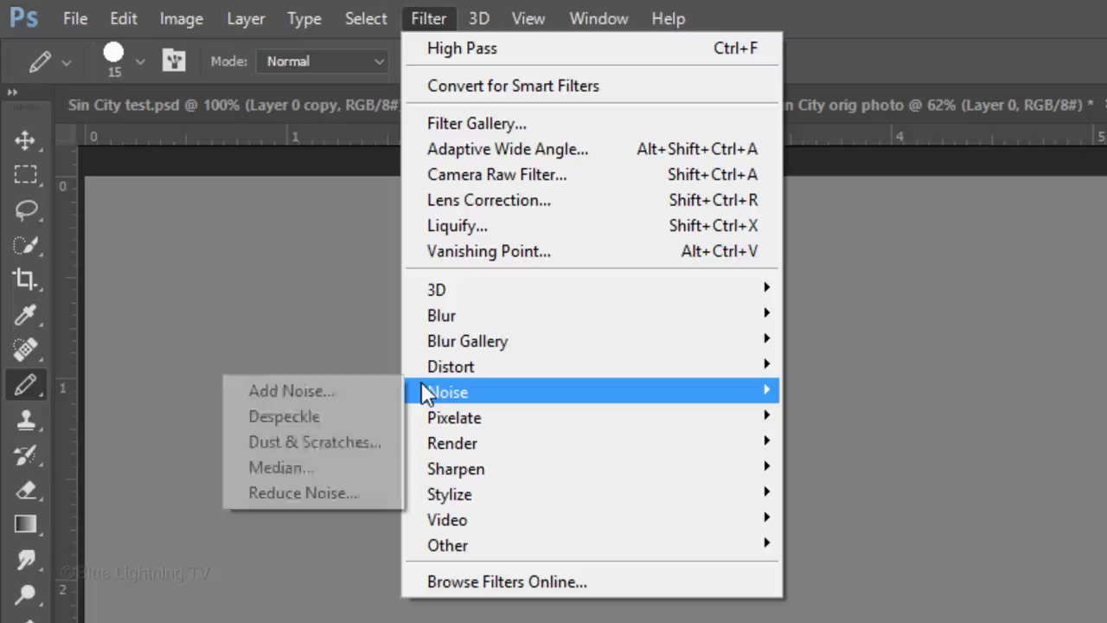
left_click(329, 391)
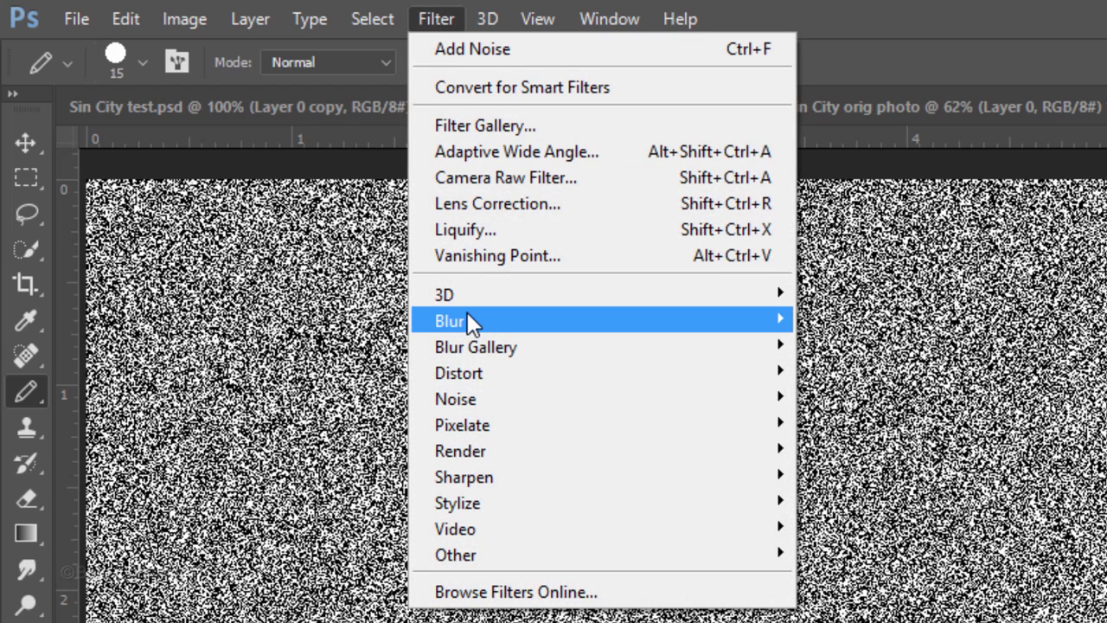
Step: Apply a Motion Blur with a 70° angle and 2000-pixel distance to the noise
mouse_move(426, 320)
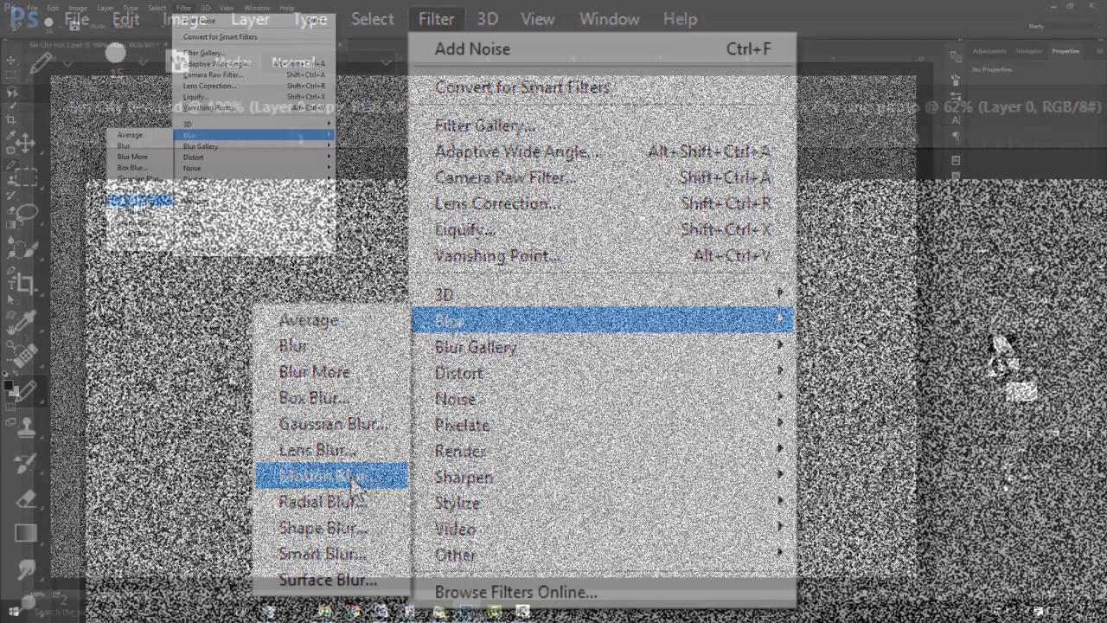
left_click(355, 477)
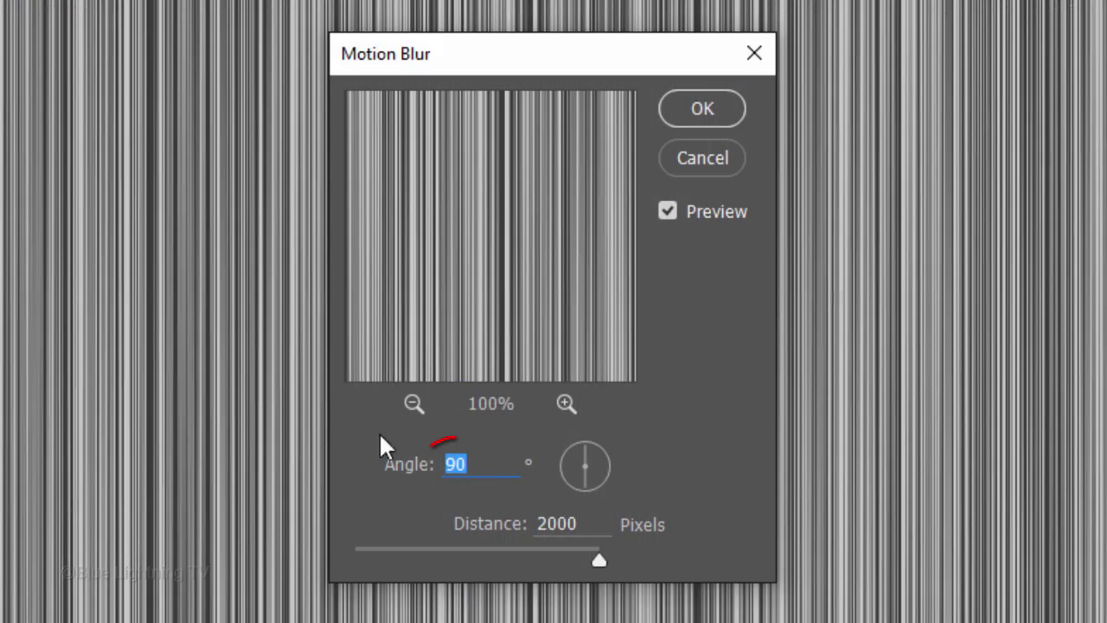
left_click(457, 373)
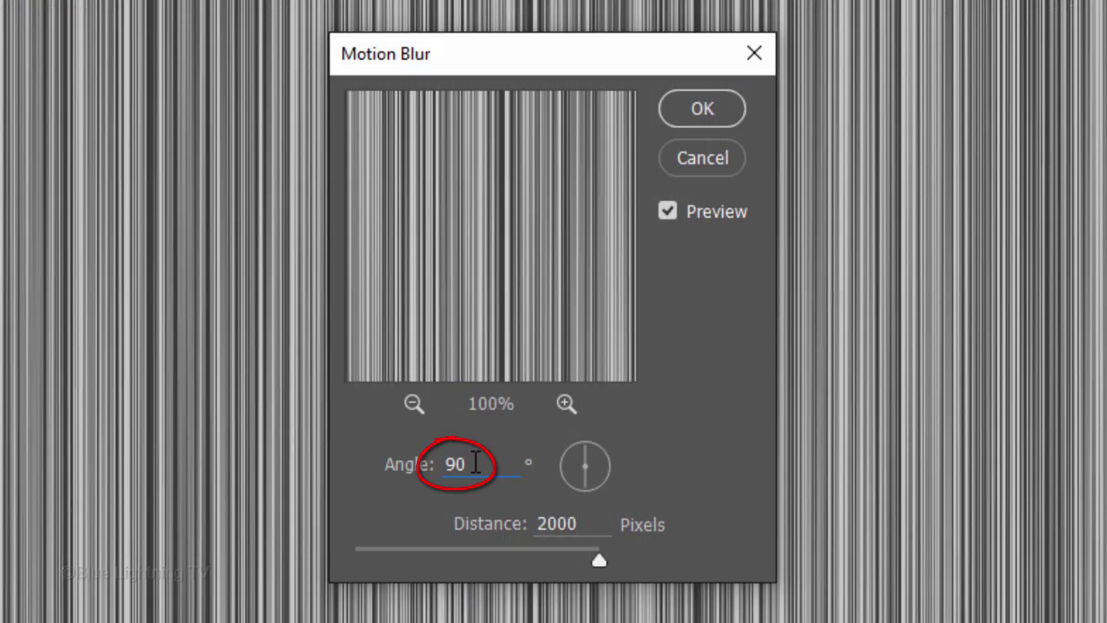
key("BackSpace")
key("BackSpace")
type("70")
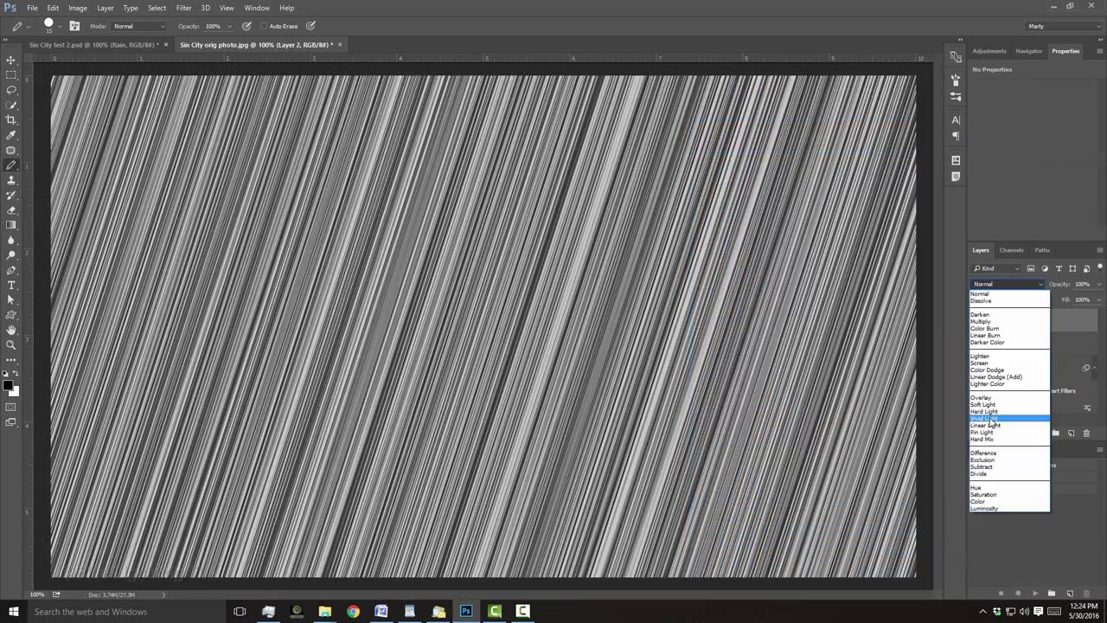
Step: Switch Layer 2's blend mode to Vivid Light and add a Levels 1 adjustment layer on top
left_click(752, 539)
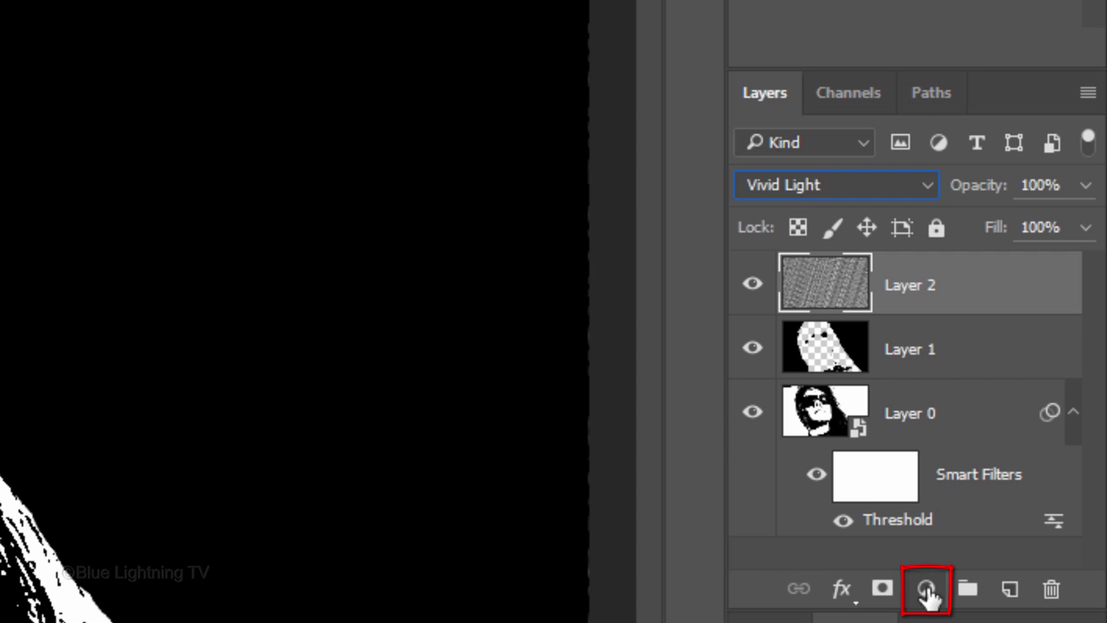
left_click(926, 593)
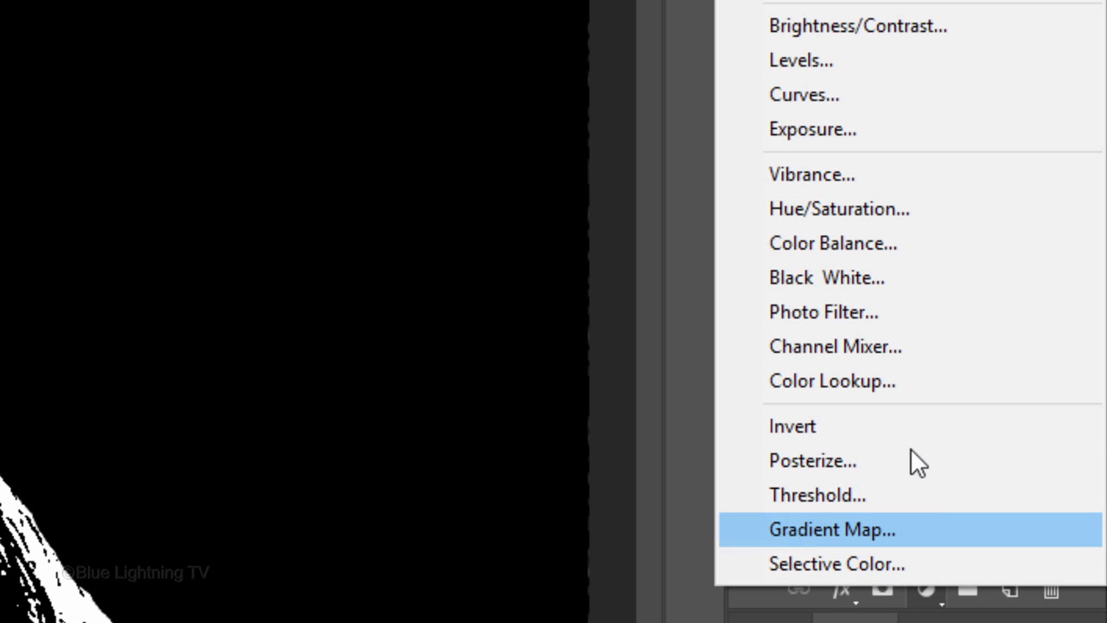
left_click(866, 61)
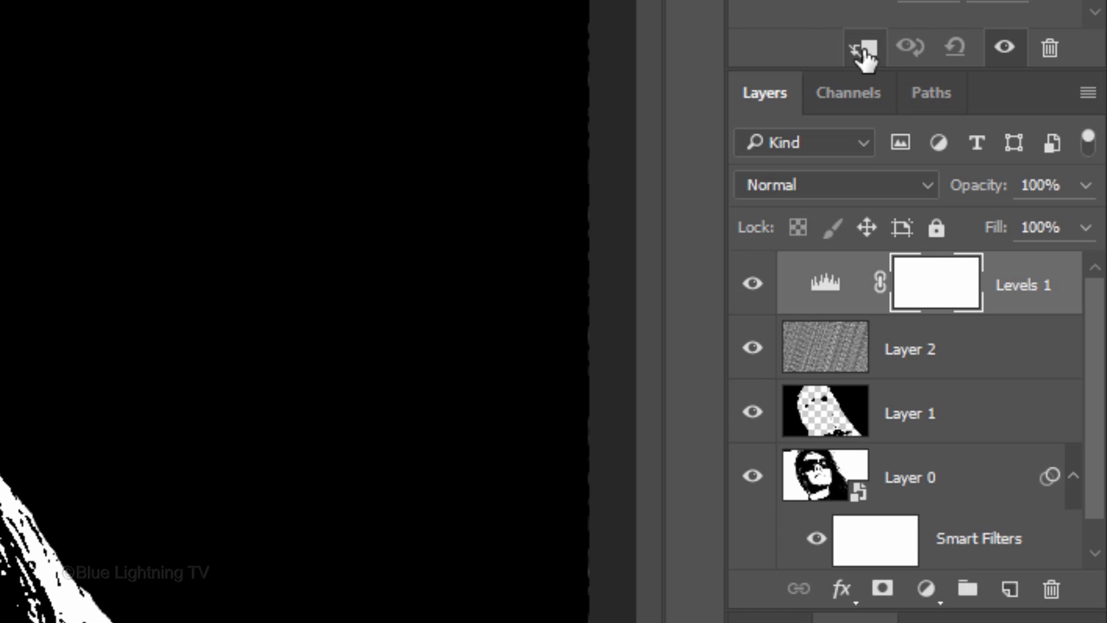
Step: Clip Levels 1 to Layer 2, raise the black input to 46 and lower the white input
left_click(863, 51)
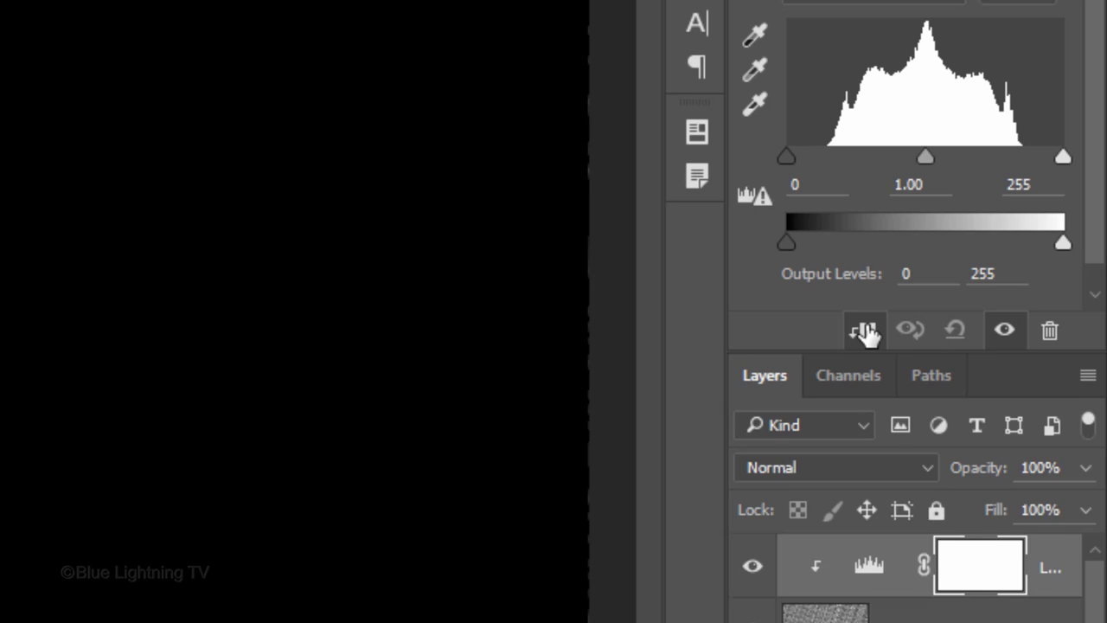
left_click(787, 368)
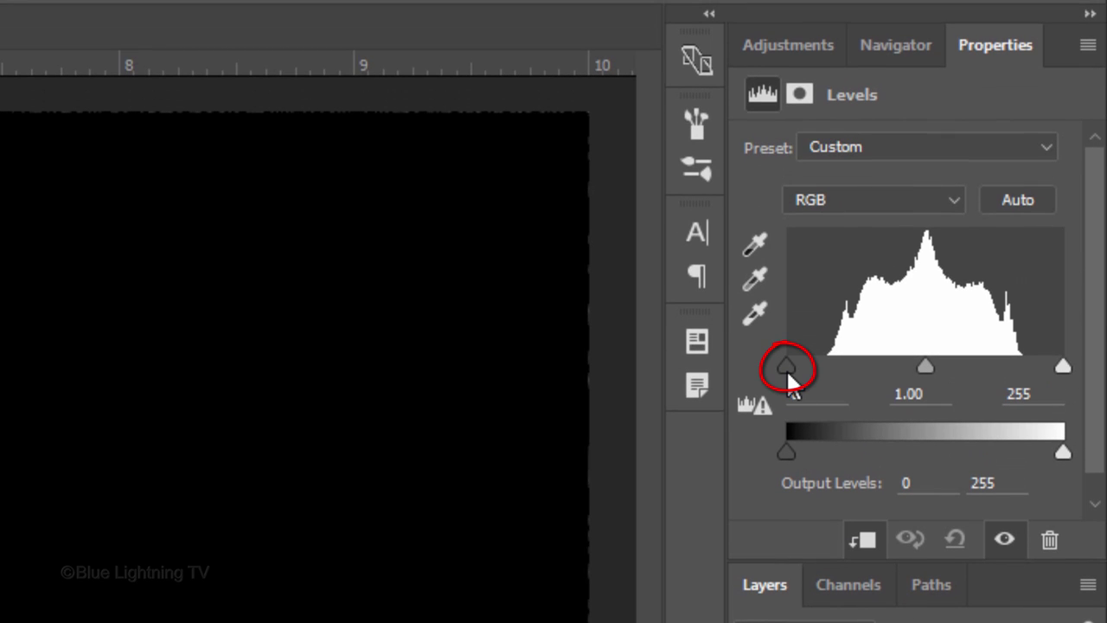
left_click_drag(790, 380, 833, 384)
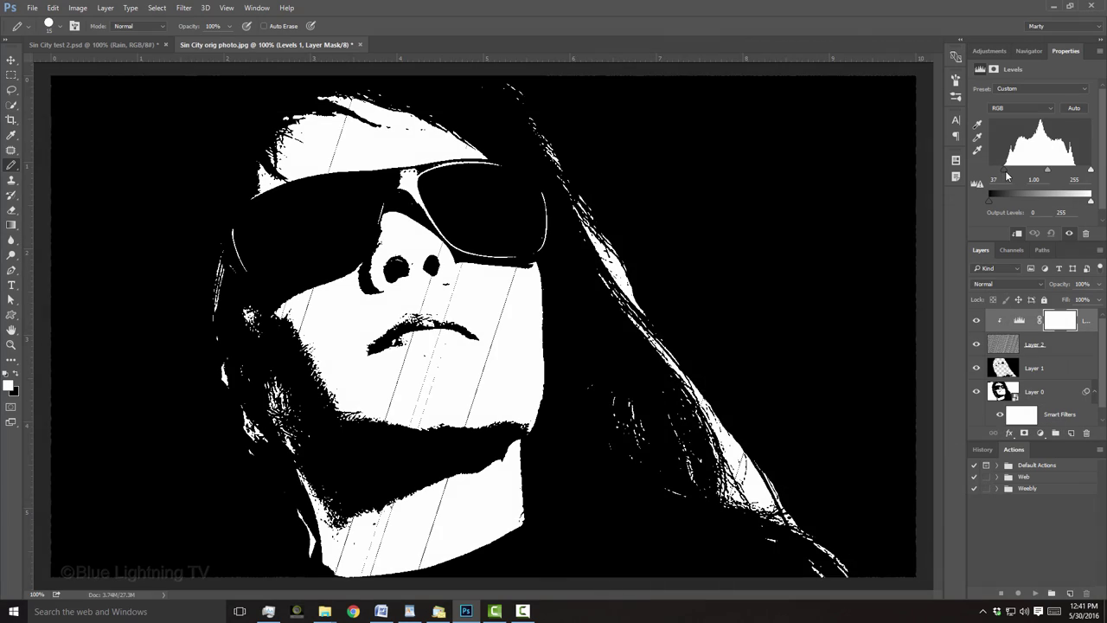
left_click_drag(1006, 175, 1008, 174)
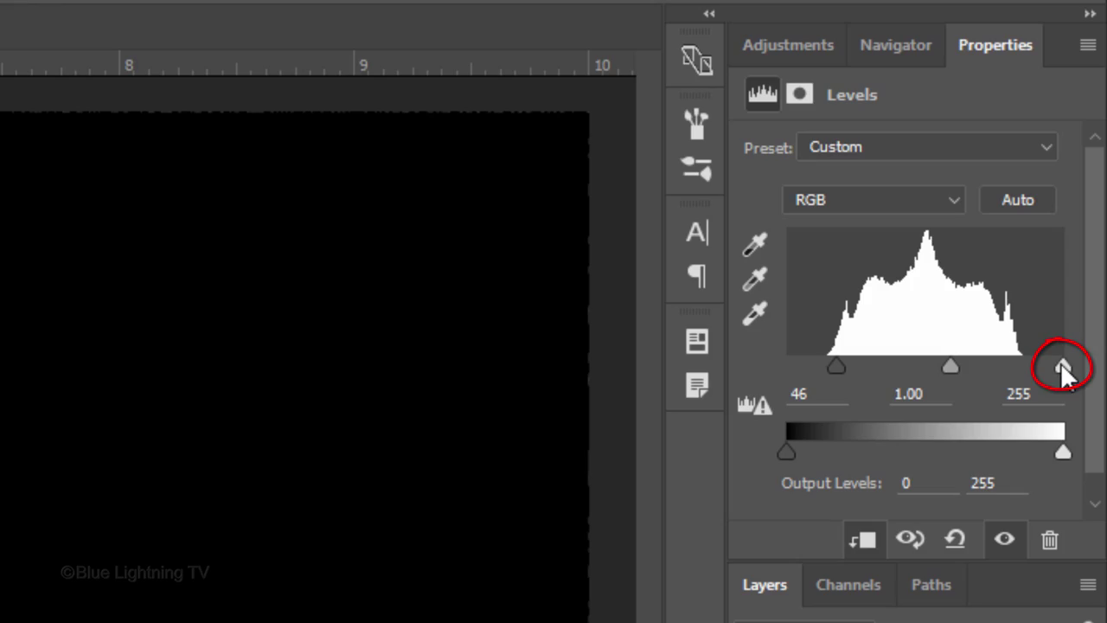
left_click_drag(1062, 368, 1002, 368)
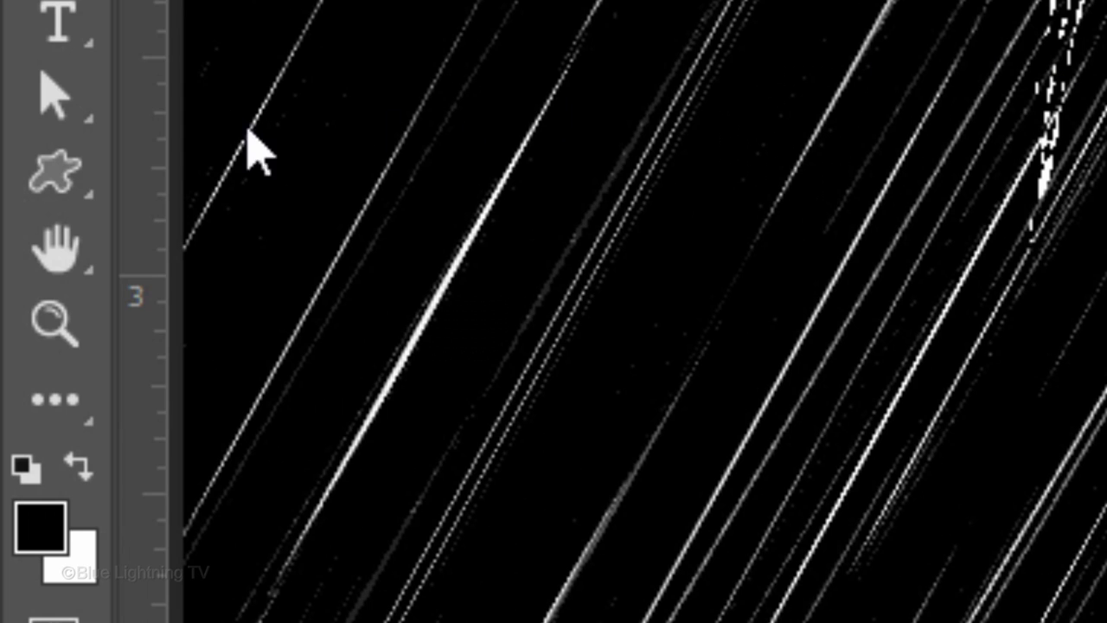
Step: Switch to the Custom Shape Tool, drawing in Shape mode
right_click(54, 185)
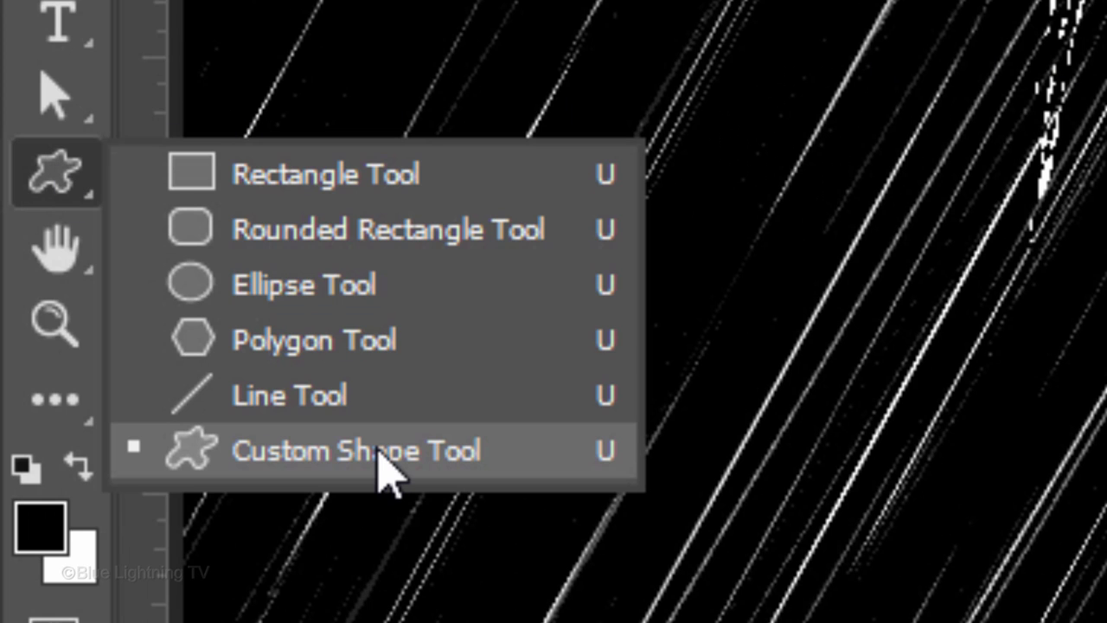
left_click(383, 471)
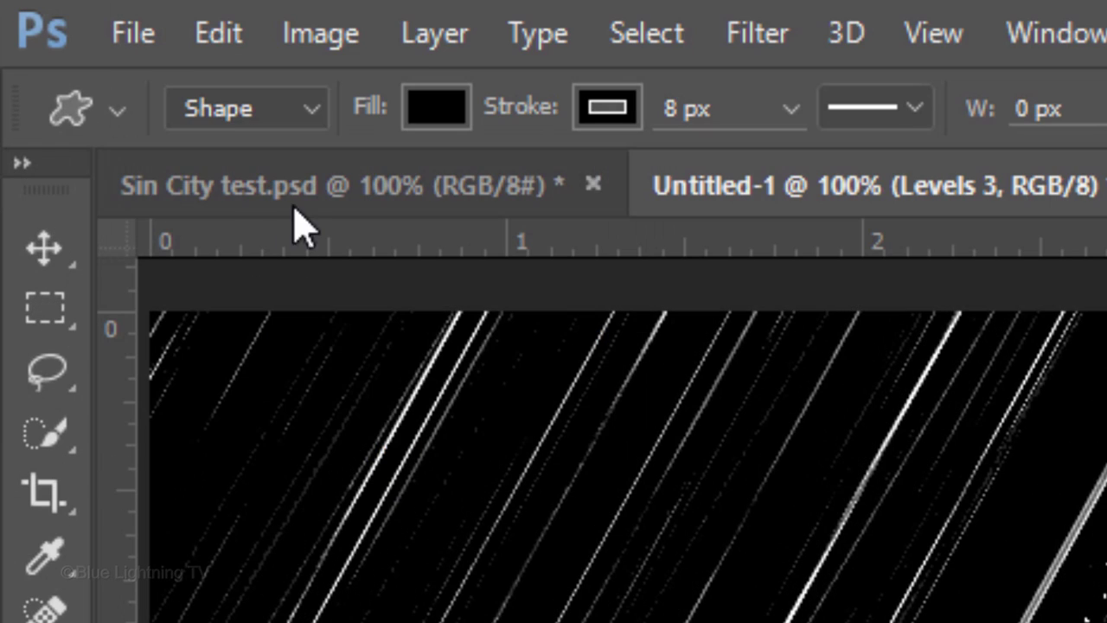
left_click(313, 113)
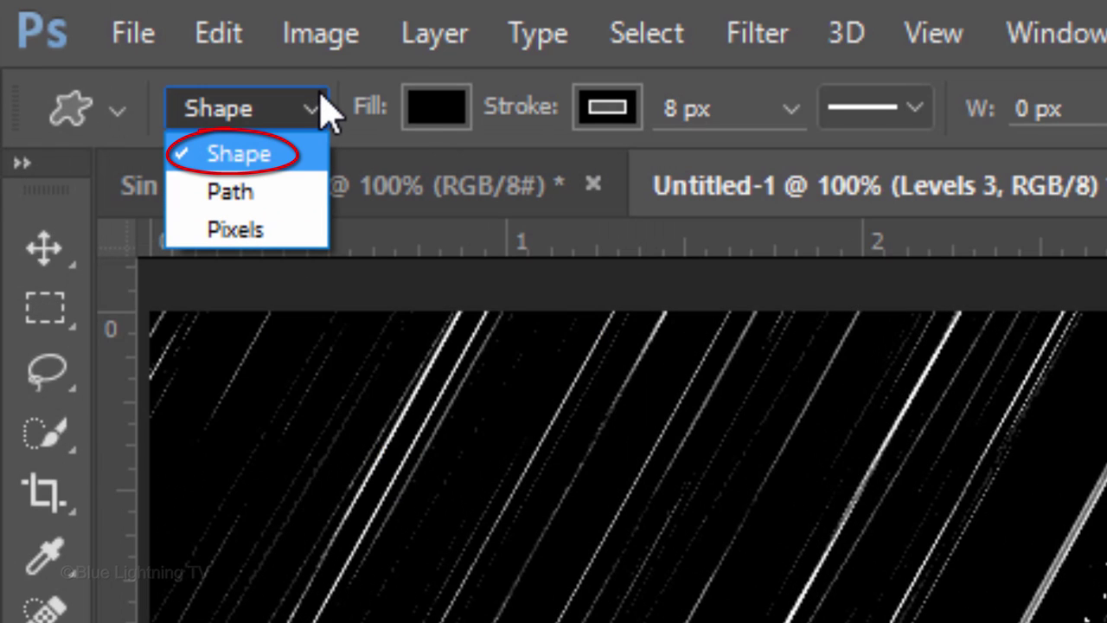
left_click(328, 112)
Step: Set the shape fill to white and the stroke to black at 8 px
left_click(439, 119)
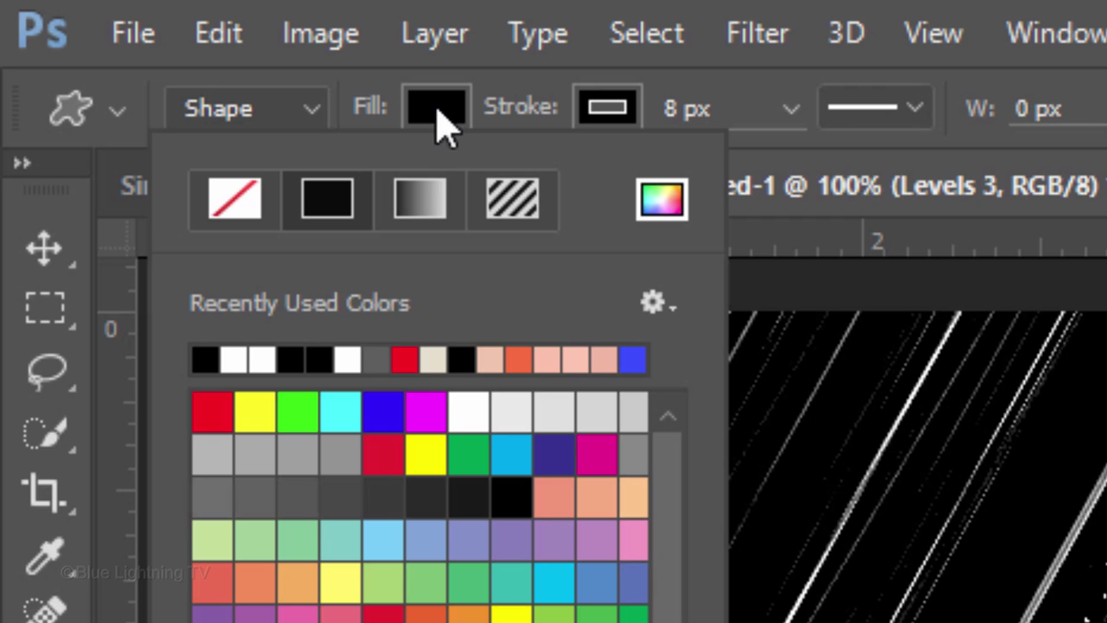
left_click(467, 411)
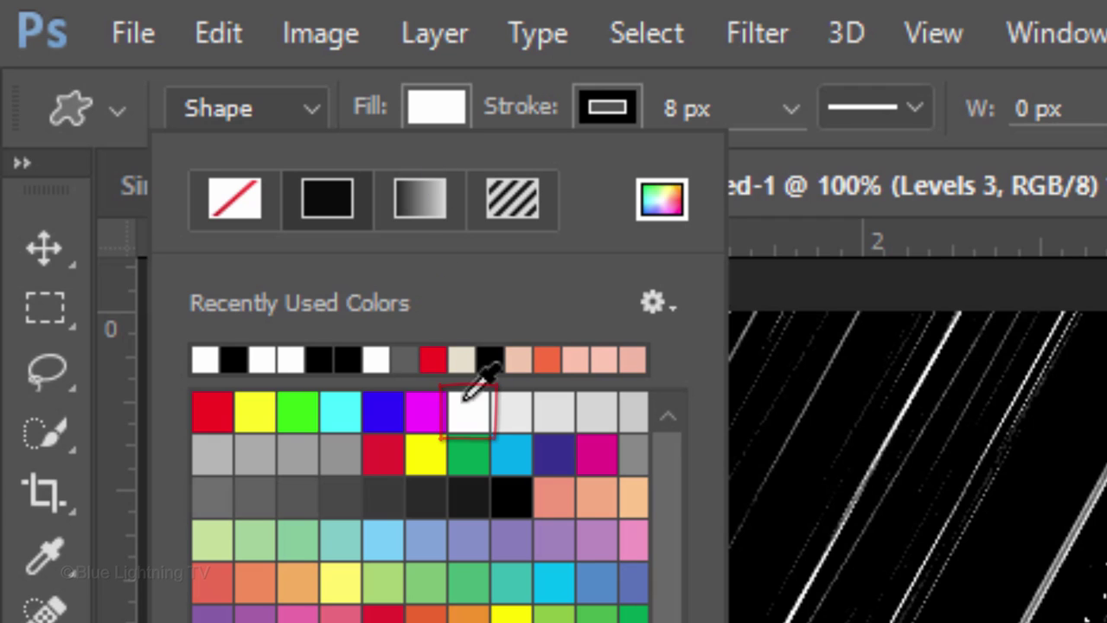
left_click(608, 114)
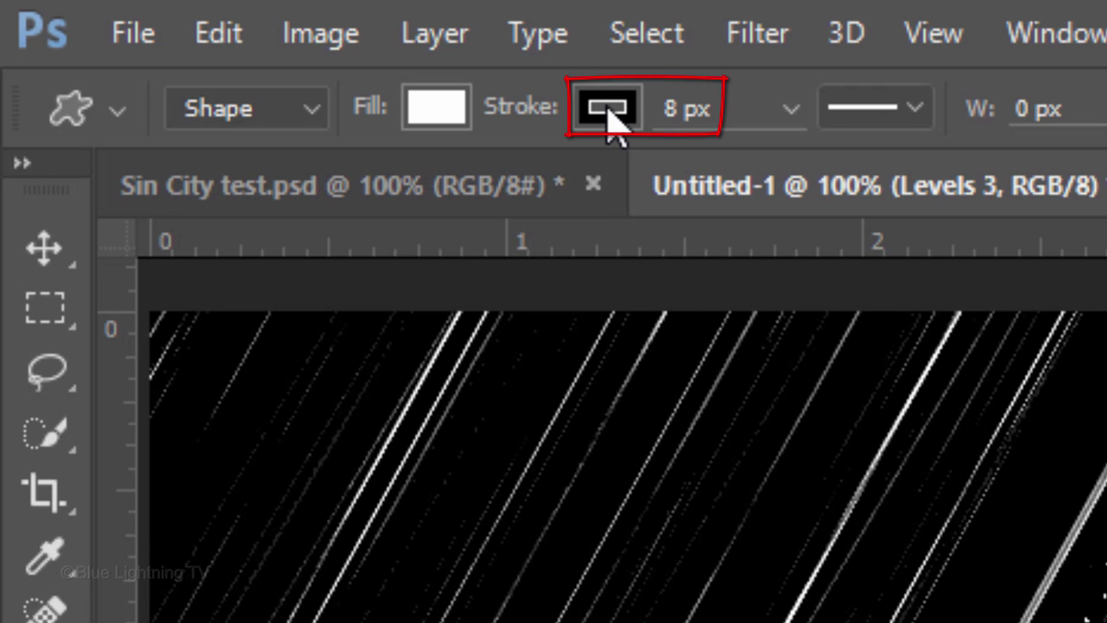
left_click(610, 116)
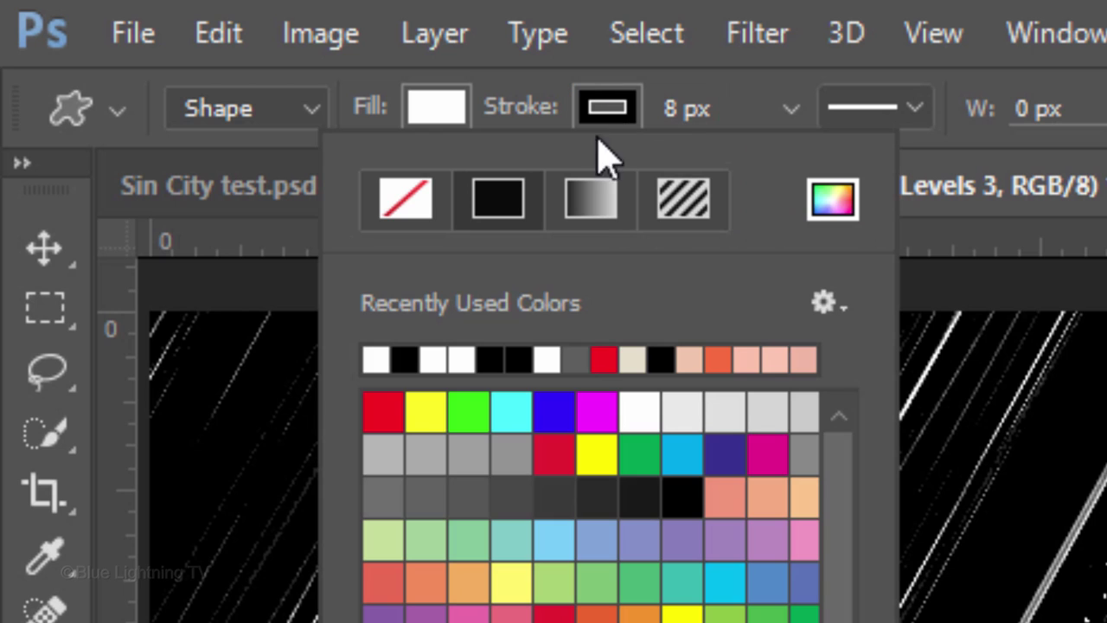
left_click(683, 495)
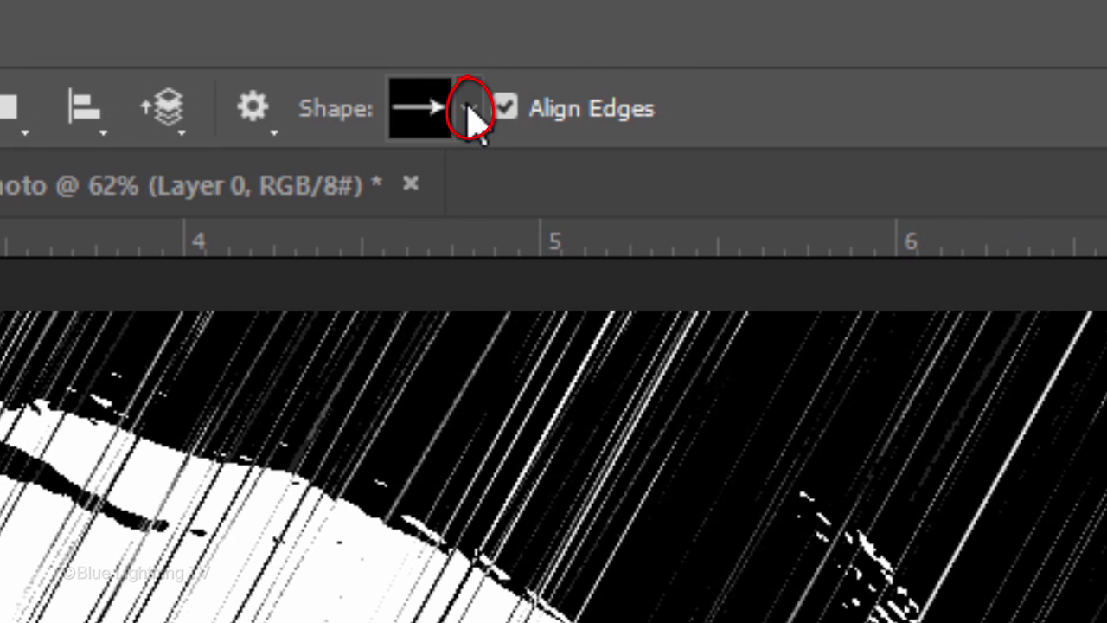
Step: Load the Talk Bubbles set in place of the current shapes and pick the oval speech bubble
left_click(468, 108)
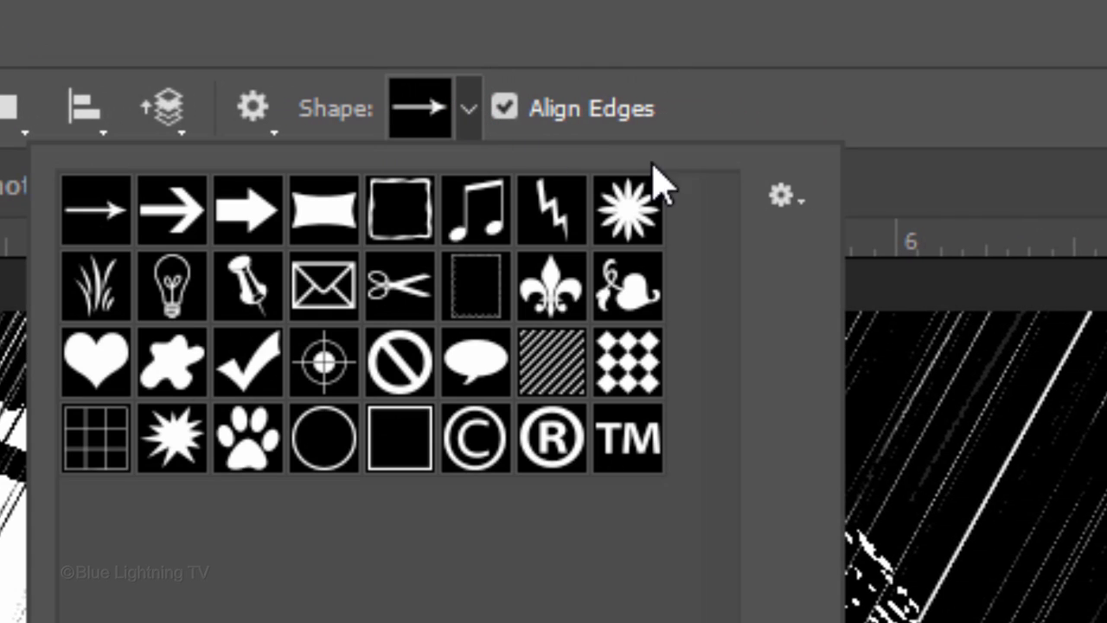
left_click(801, 208)
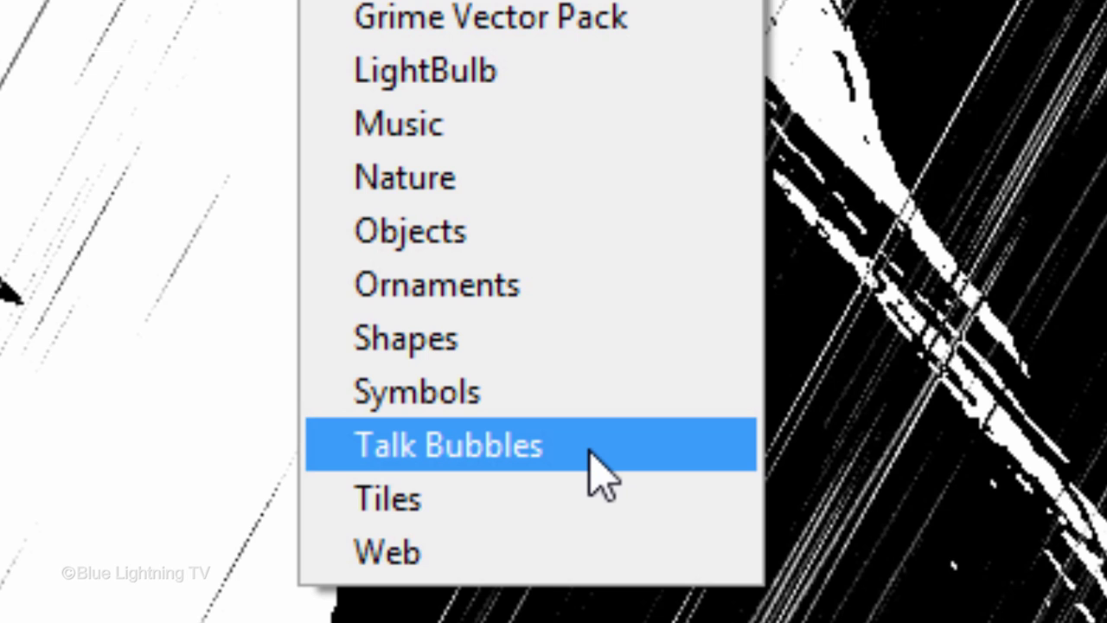
left_click(588, 446)
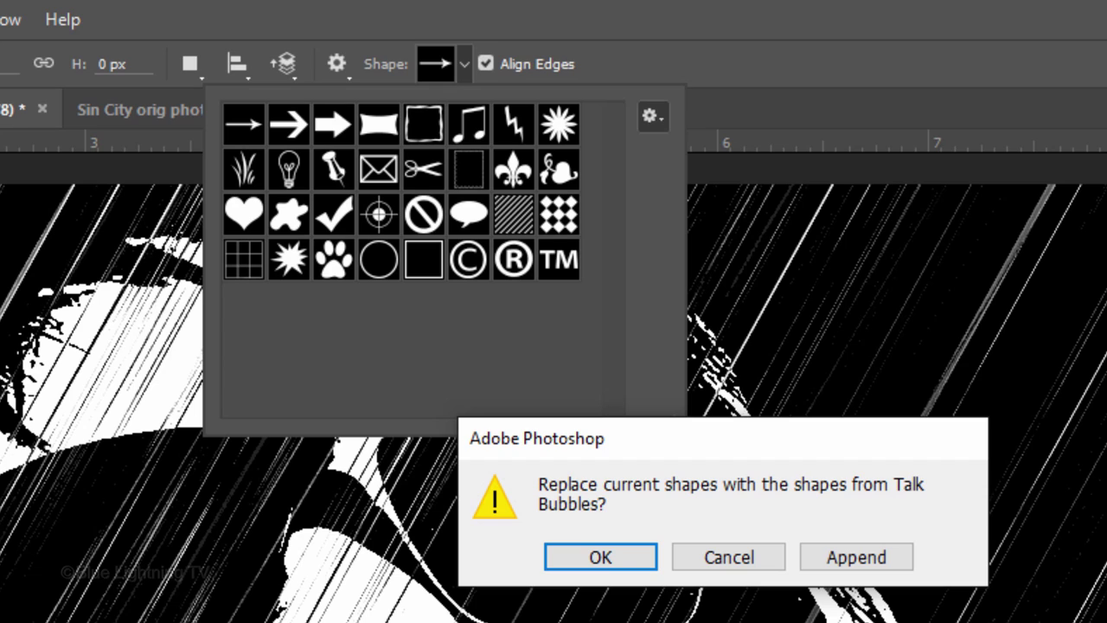
left_click(621, 559)
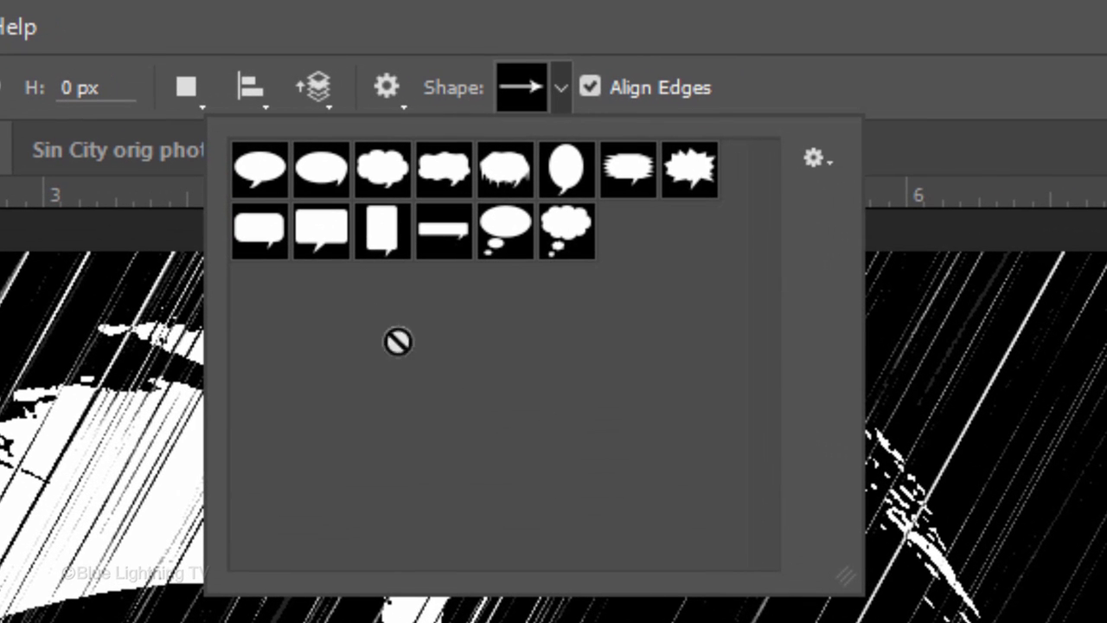
left_click(257, 183)
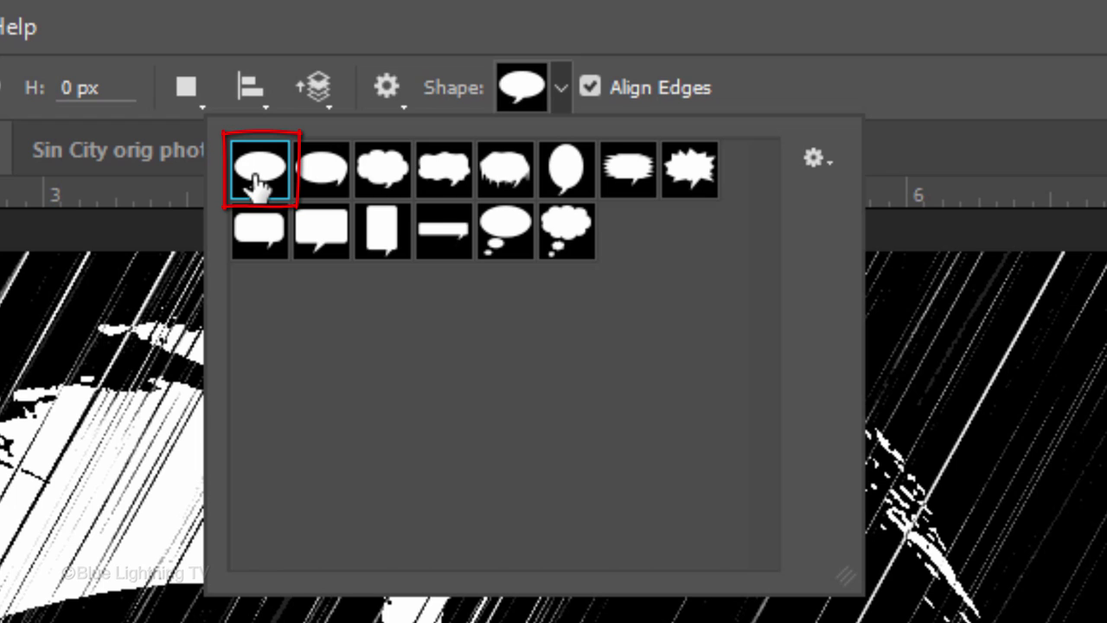
left_click(383, 94)
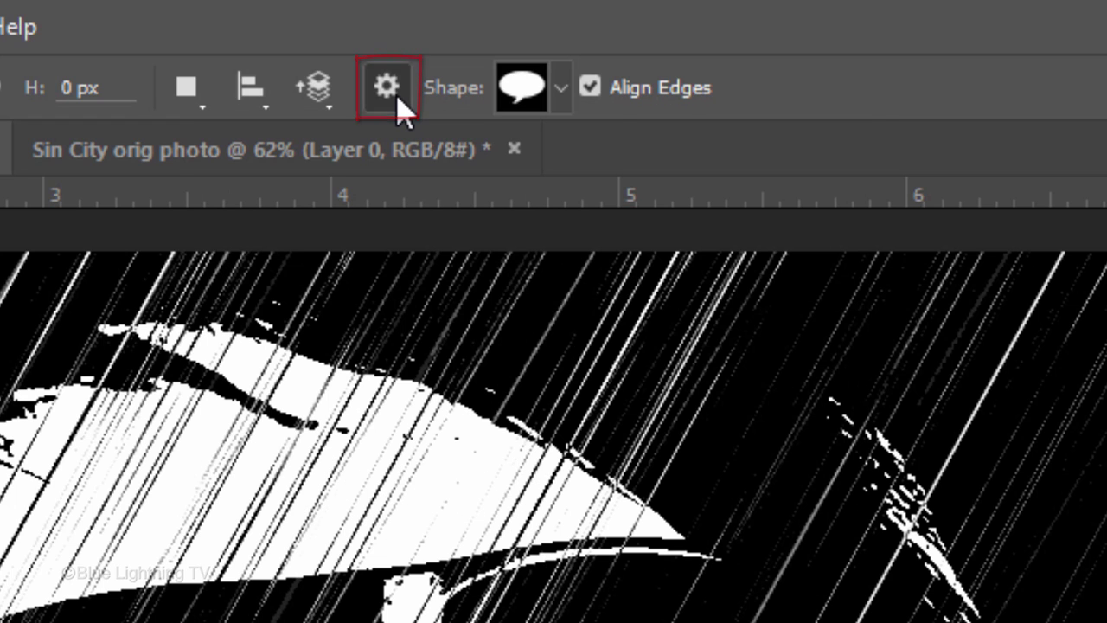
Step: Set the custom shape's path options to Defined Proportions and From Center for the speech bubble
left_click(399, 104)
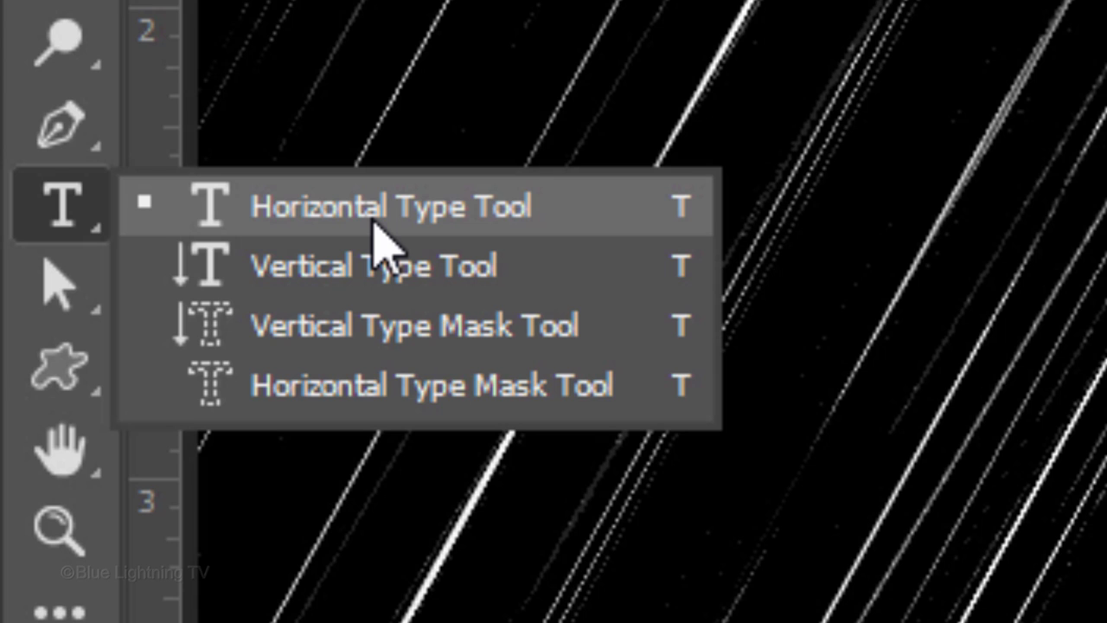
Step: With the Horizontal Type Tool, search 'komi' and set the font to Komika Display Regular
left_click(375, 221)
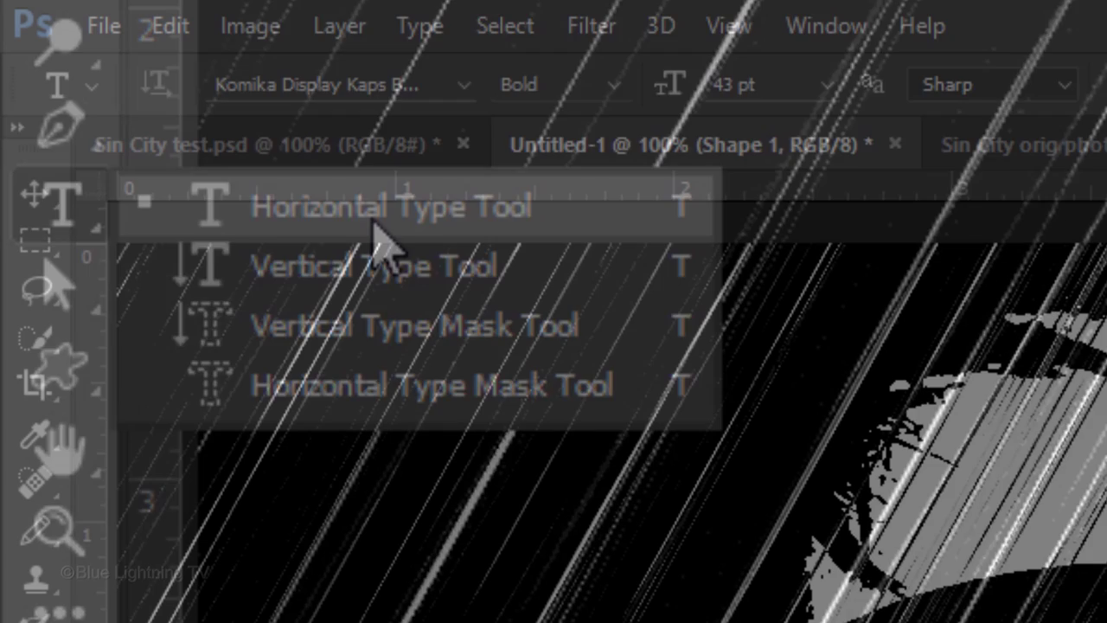
left_click(423, 84)
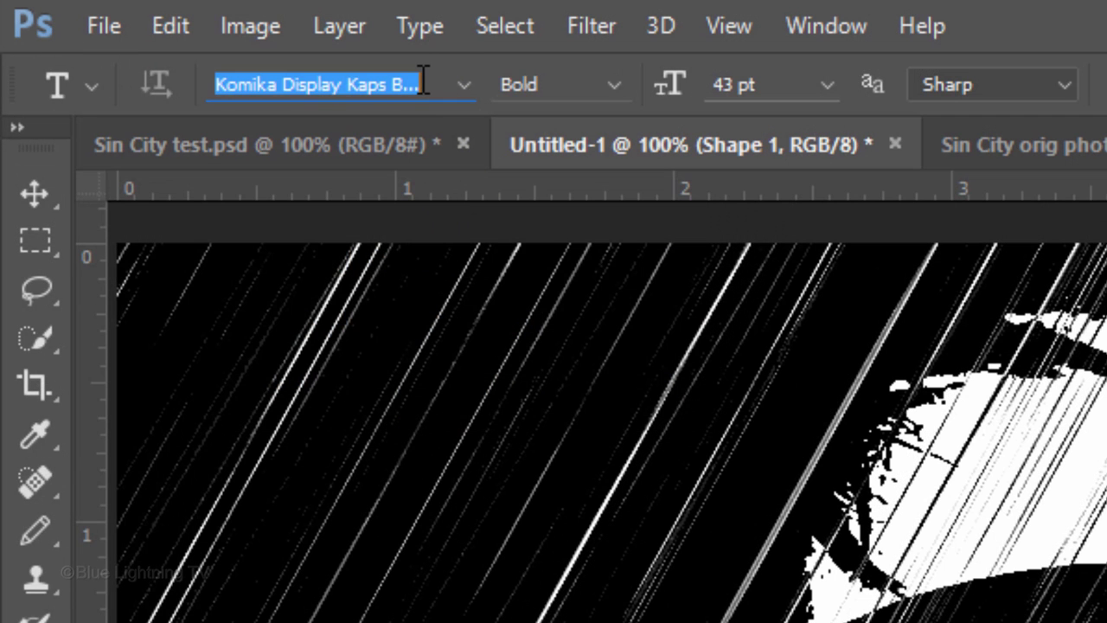
type("komi")
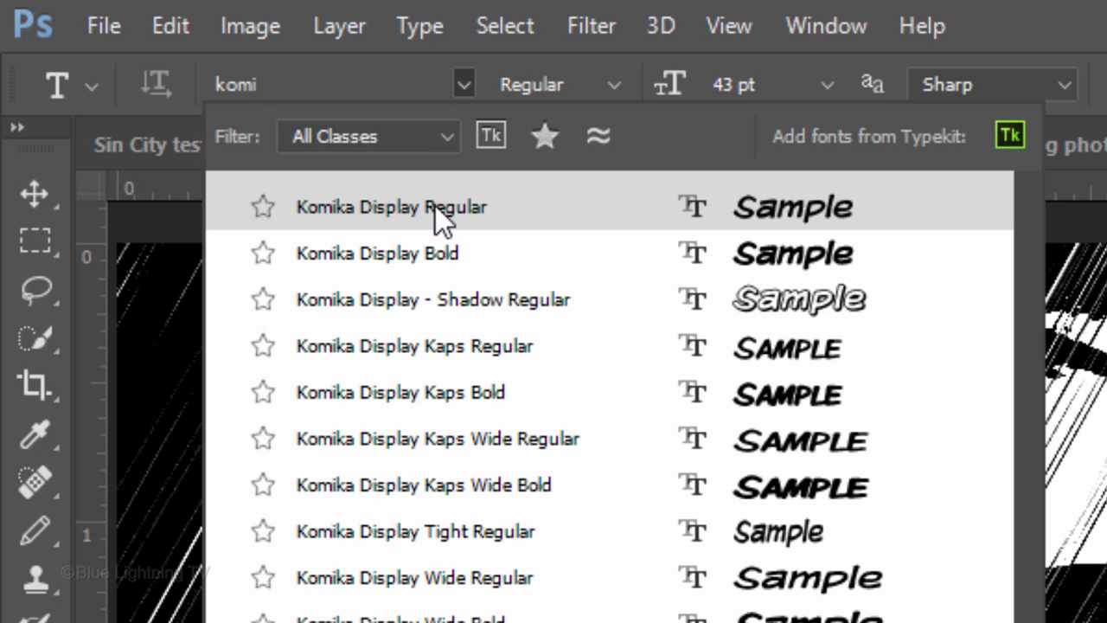
left_click(435, 208)
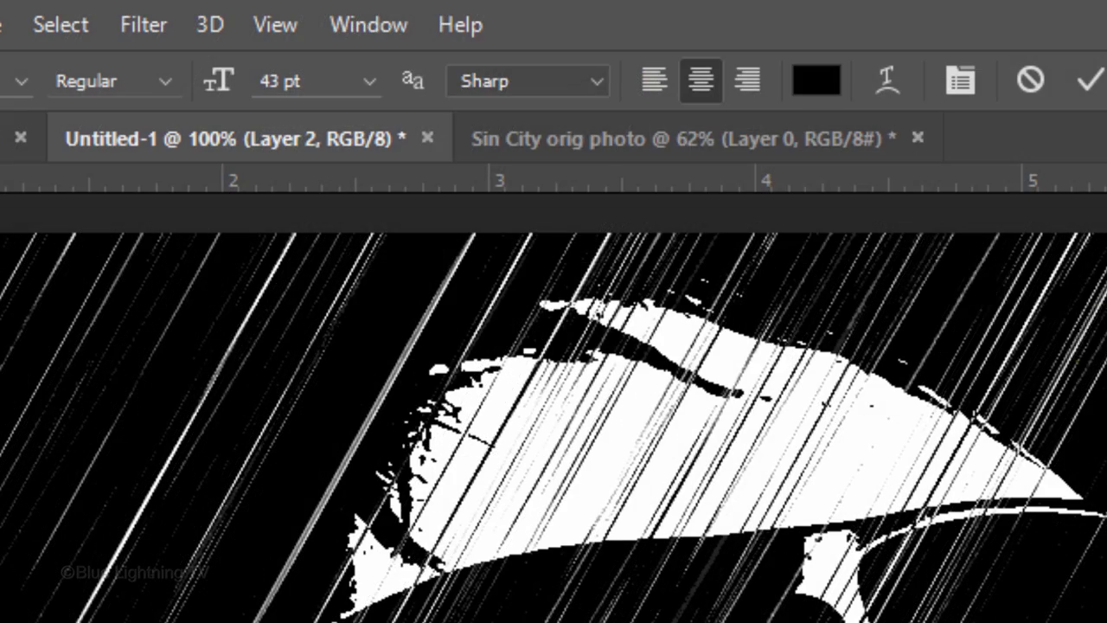
Step: Show the Character panel and reduce the bubble text's leading to 40.01 pt
left_click(372, 25)
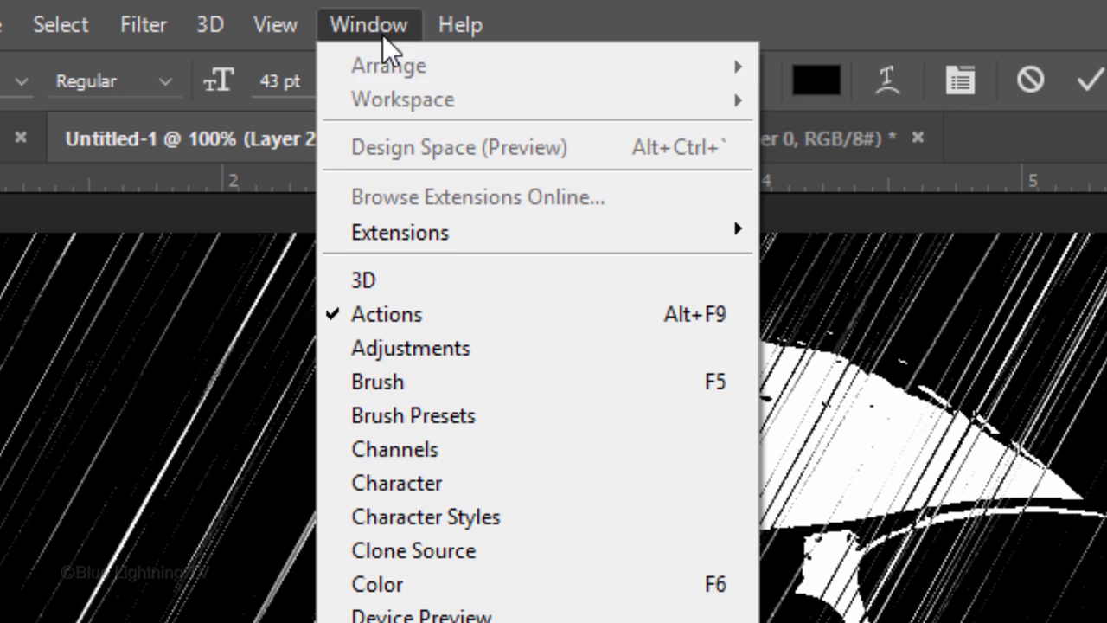
left_click(456, 493)
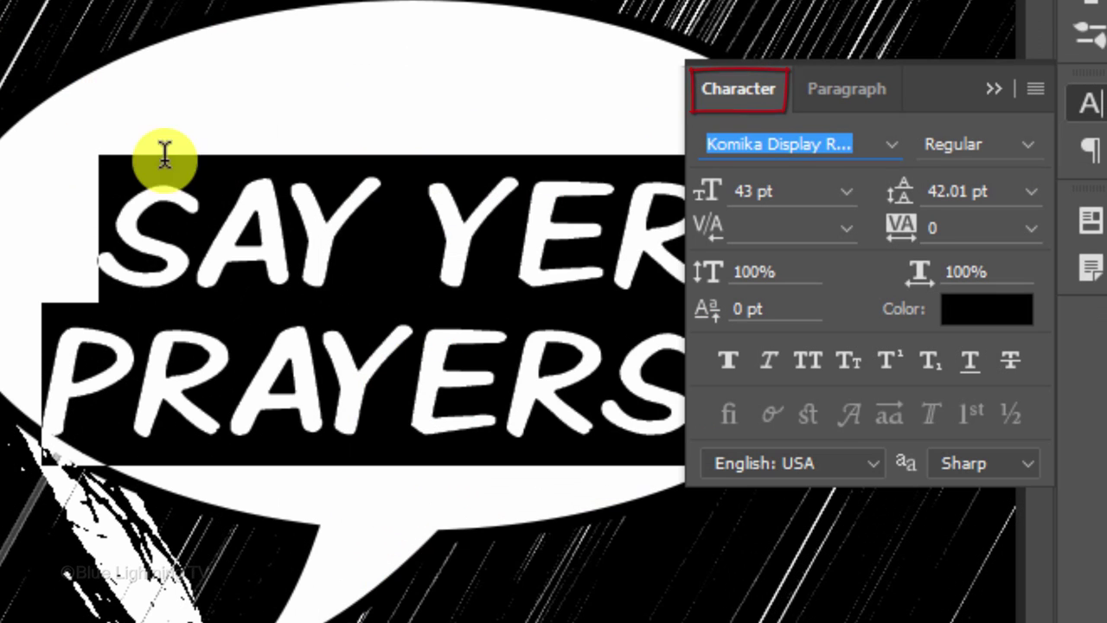
left_click(895, 192)
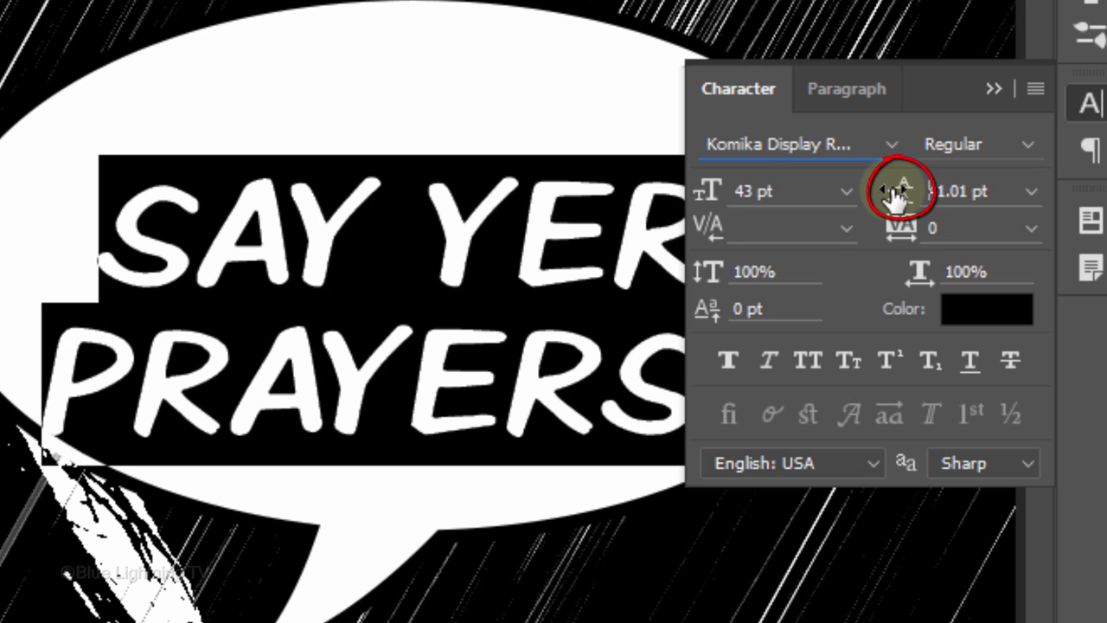
mouse_move(895, 192)
left_mouse_down()
mouse_move(839, 198)
mouse_move(964, 192)
mouse_move(882, 192)
mouse_move(897, 194)
left_mouse_up()
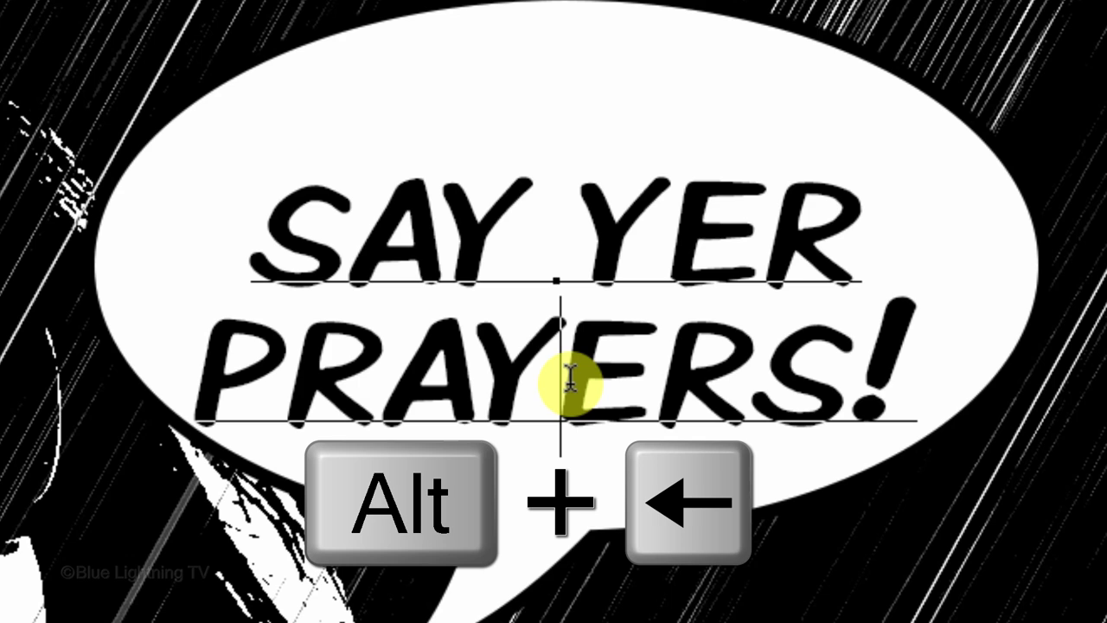
Step: Kern the Y and E pair in PRAYERS with Alt+Right
key("alt+Right")
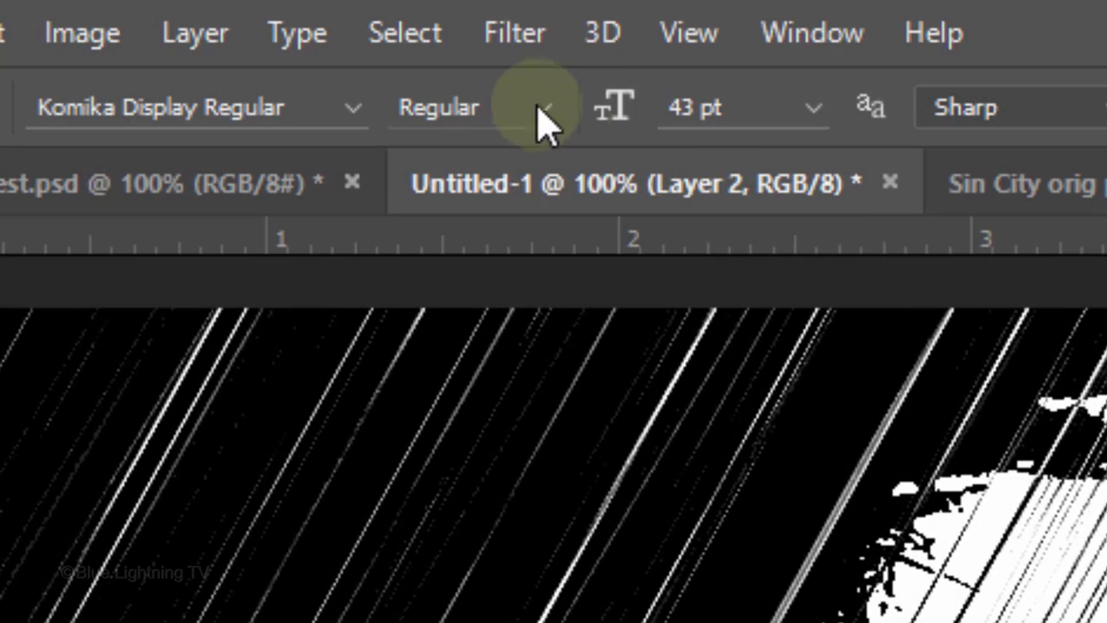
Step: Open the font style choices for the bubble text, looking for Bold
left_click(540, 110)
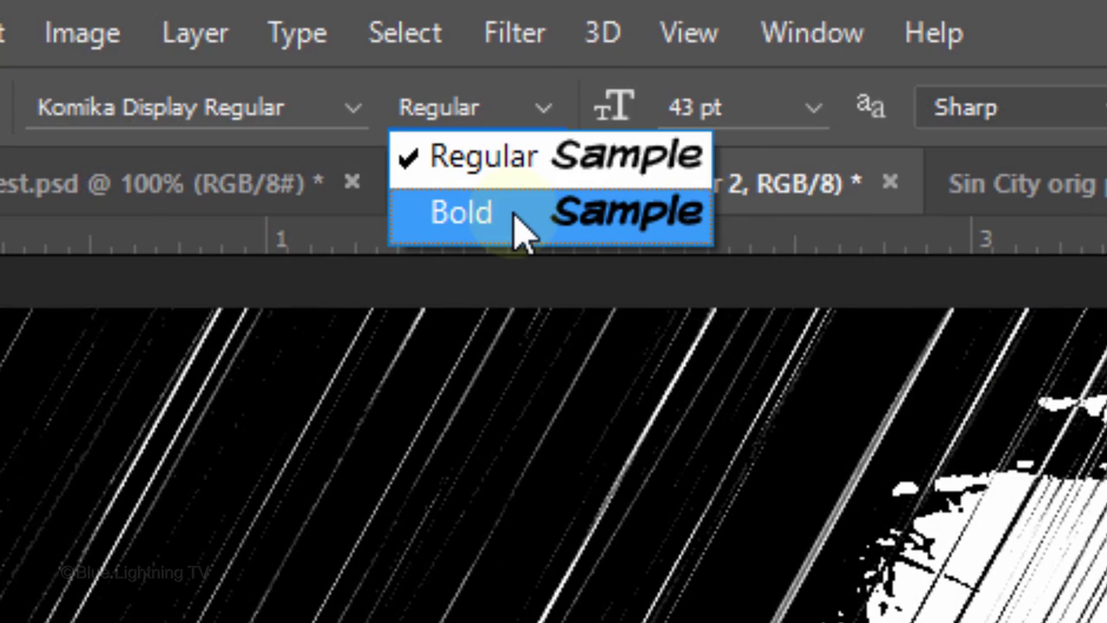